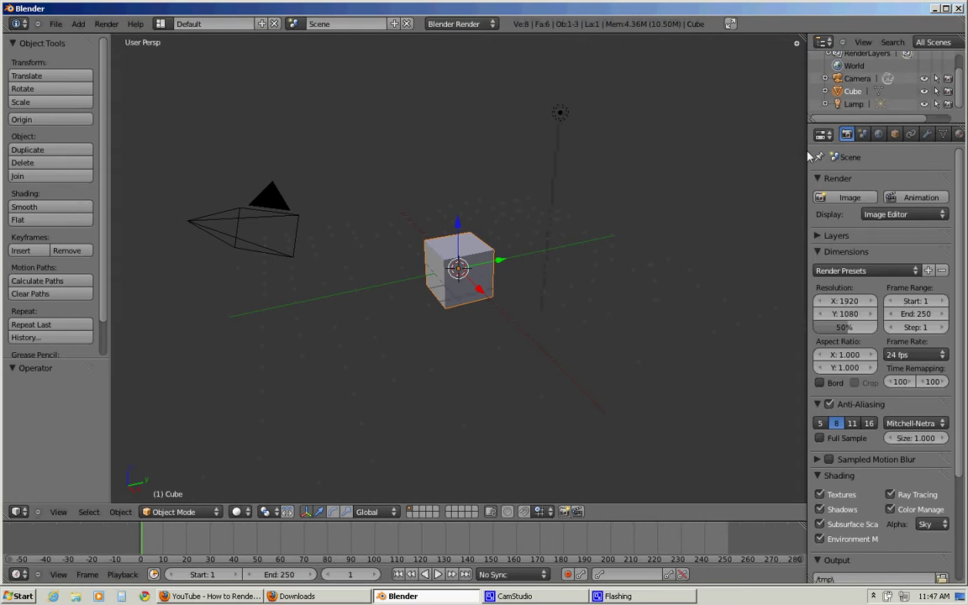
Step: Widen the properties area, then raise the cube along Z and move it about 1.36 along X
left_click_drag(805, 157, 743, 156)
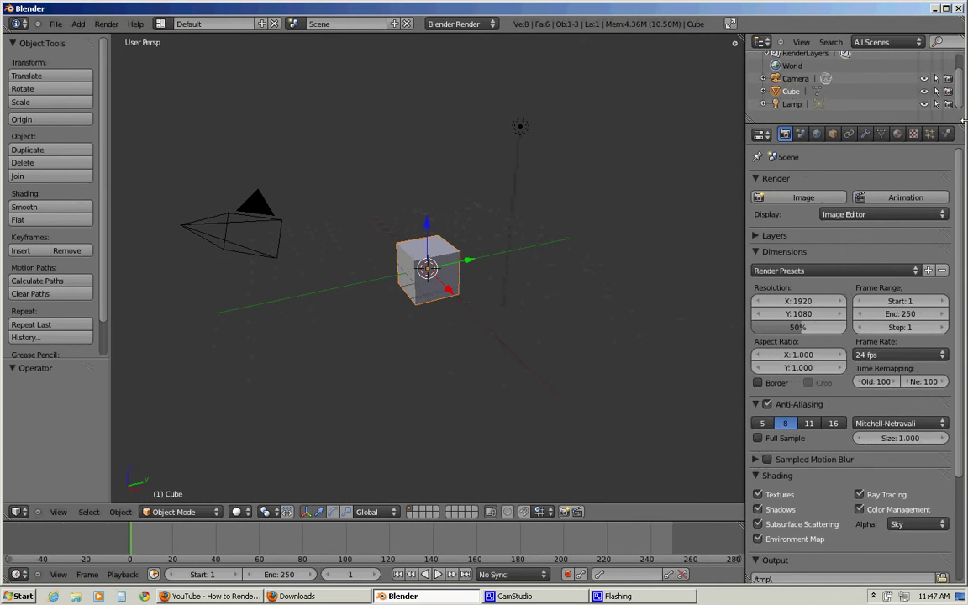
left_click(946, 134)
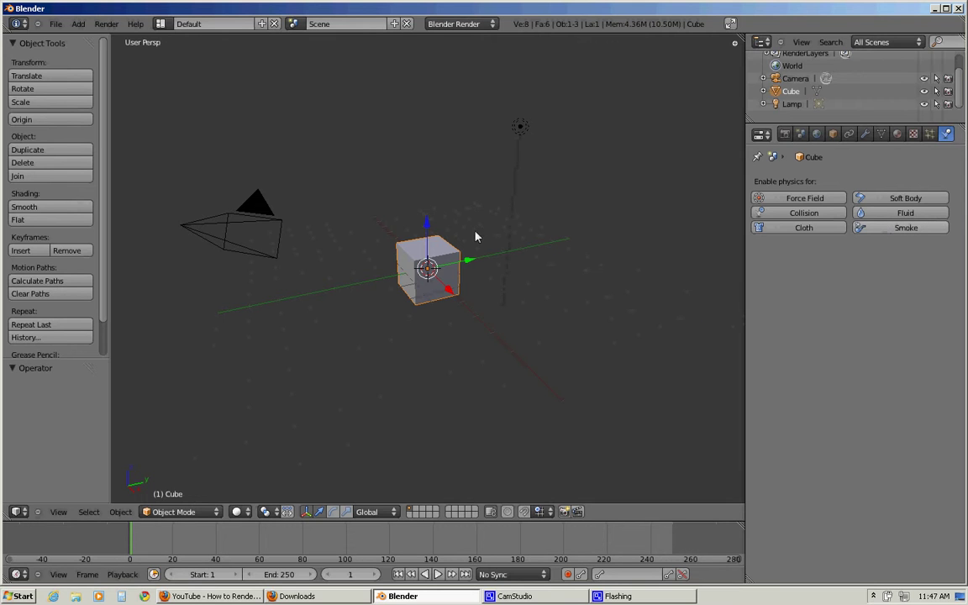
left_click_drag(427, 229, 426, 171)
left_click_drag(444, 216, 463, 221)
Step: Scale the cube uniformly by about 3.86 and switch the viewport display to wireframe
key("s")
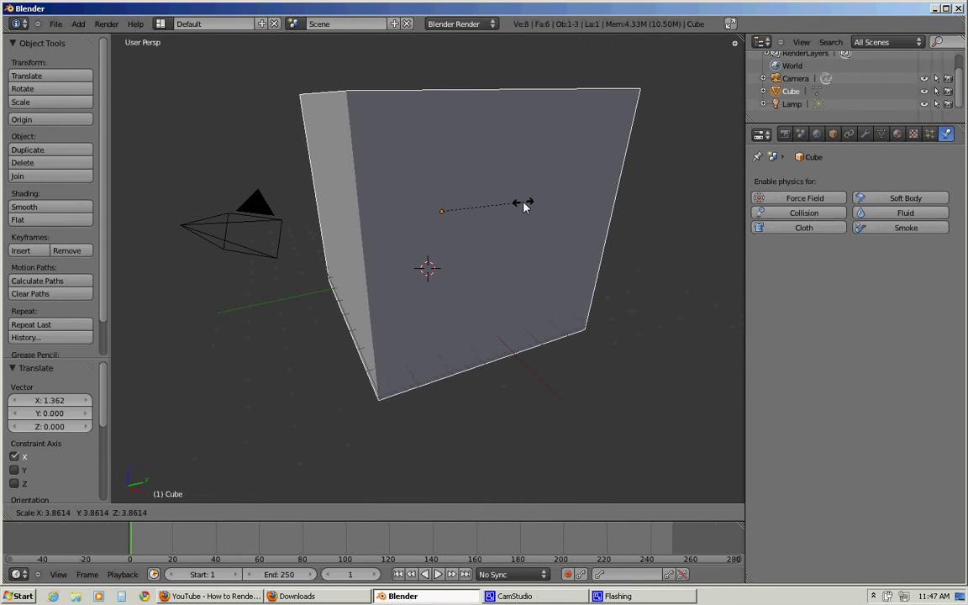
left_click(523, 204)
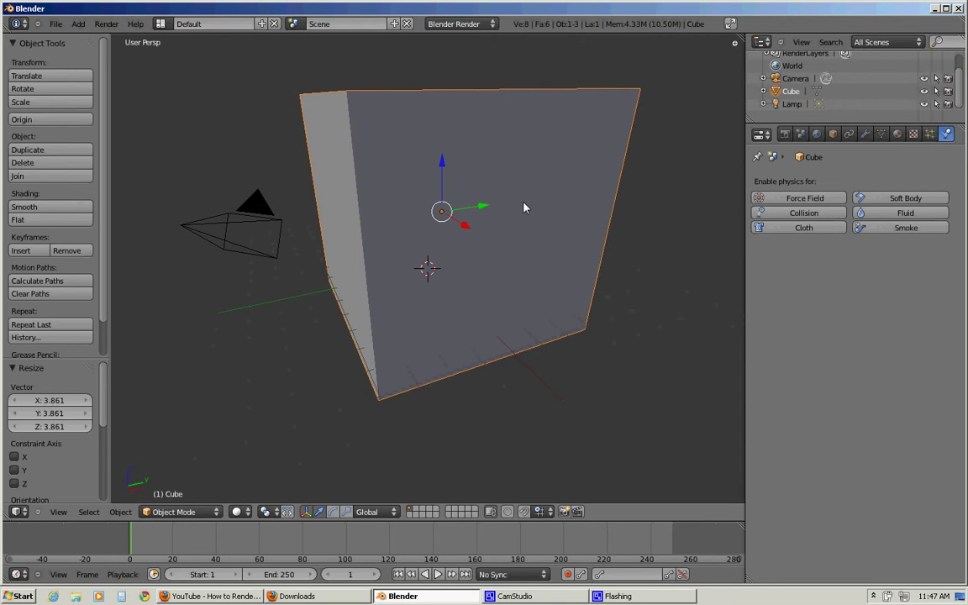
key("z")
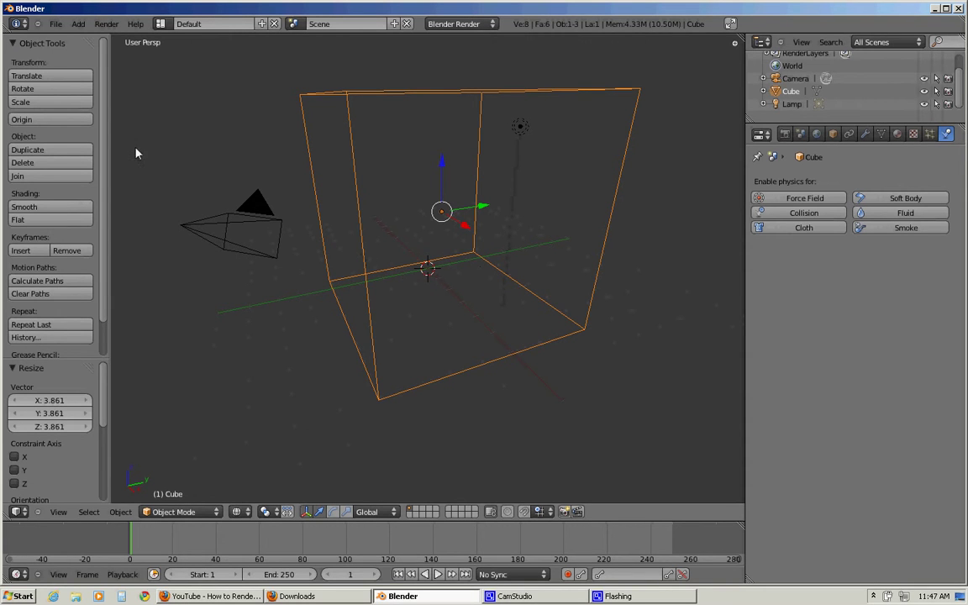
Step: Add a plane mesh and move it about 2.34 along X and about 0.52 up along Z inside the cube
left_click(77, 24)
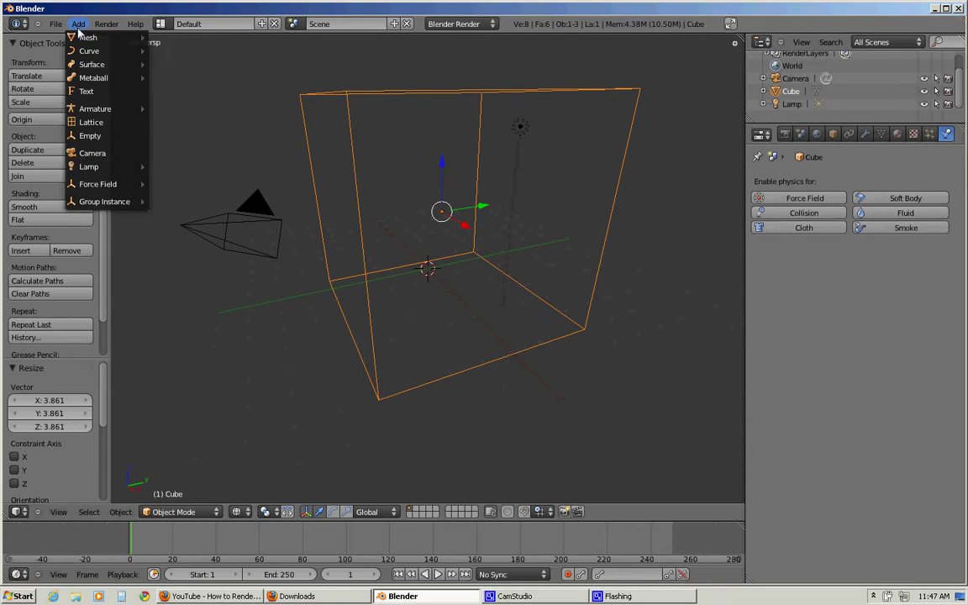
mouse_move(91, 37)
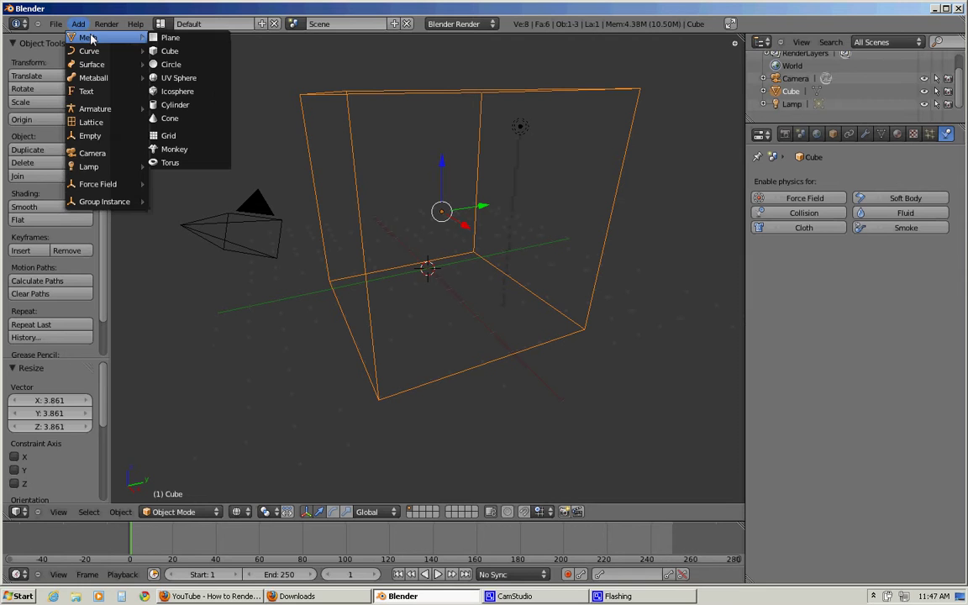
left_click(160, 38)
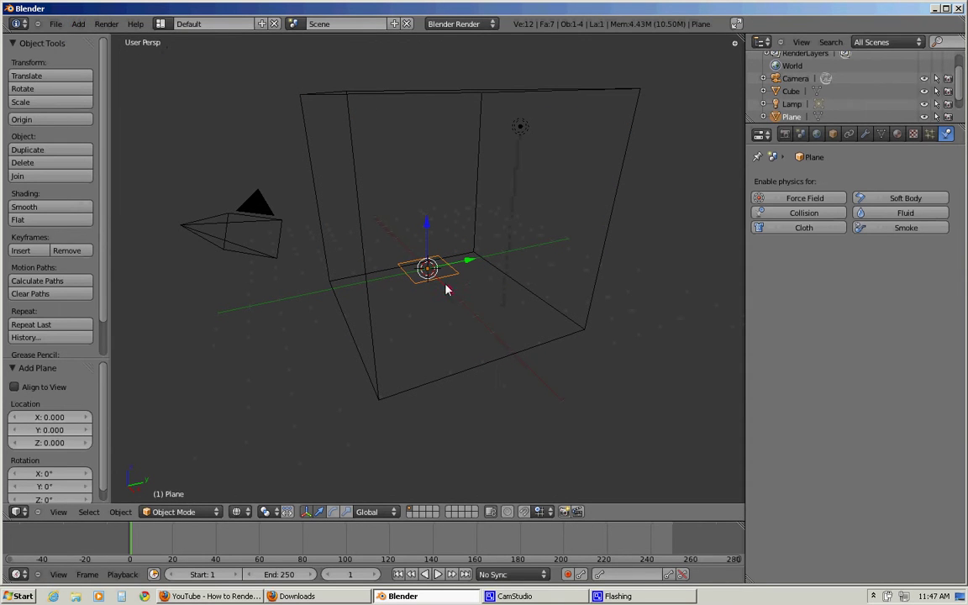
left_click_drag(450, 288, 472, 322)
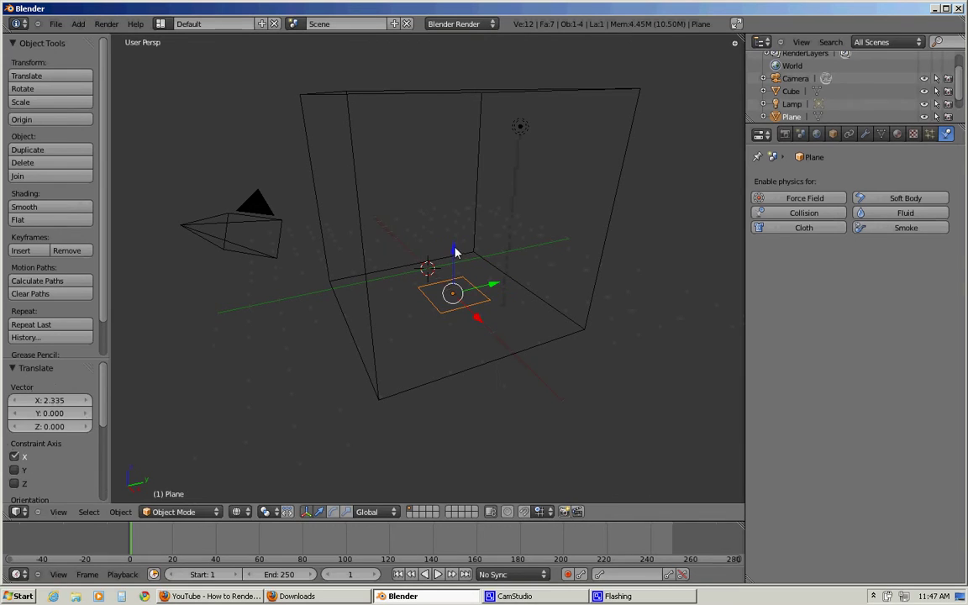
left_click_drag(454, 250, 456, 242)
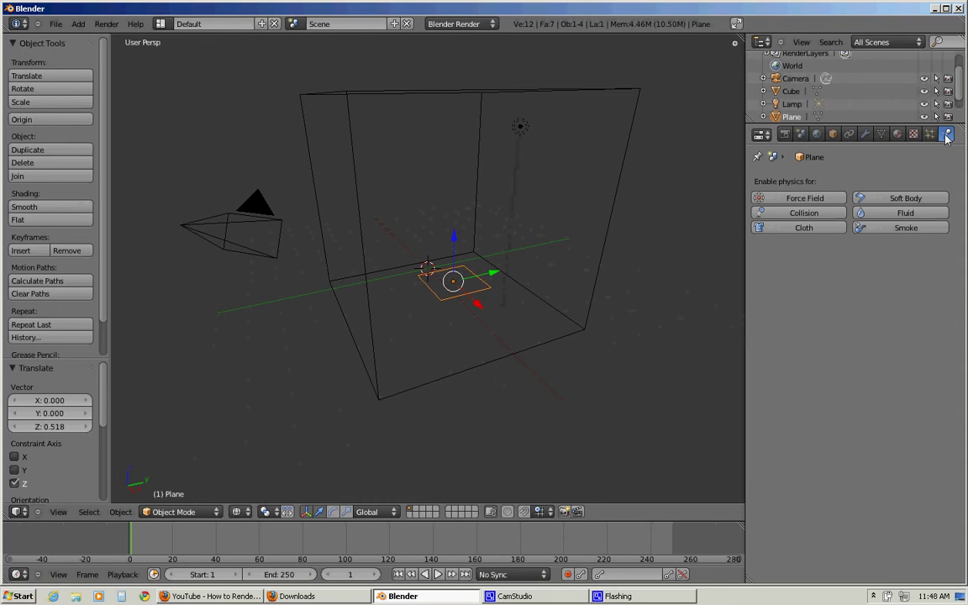
Step: Enable smoke physics on the plane as a Flow object and create new particle settings for its particle system
left_click(874, 229)
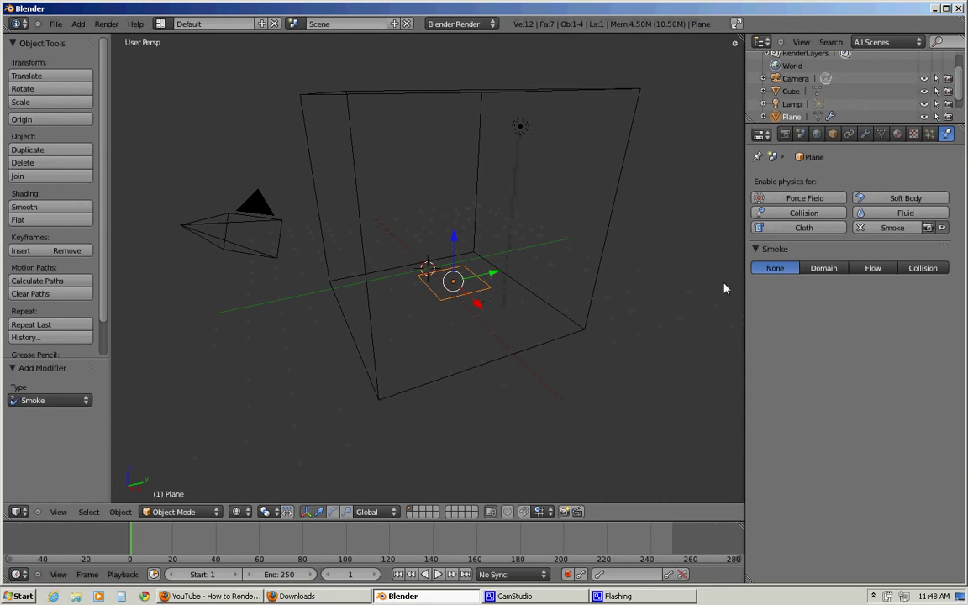
left_click(872, 268)
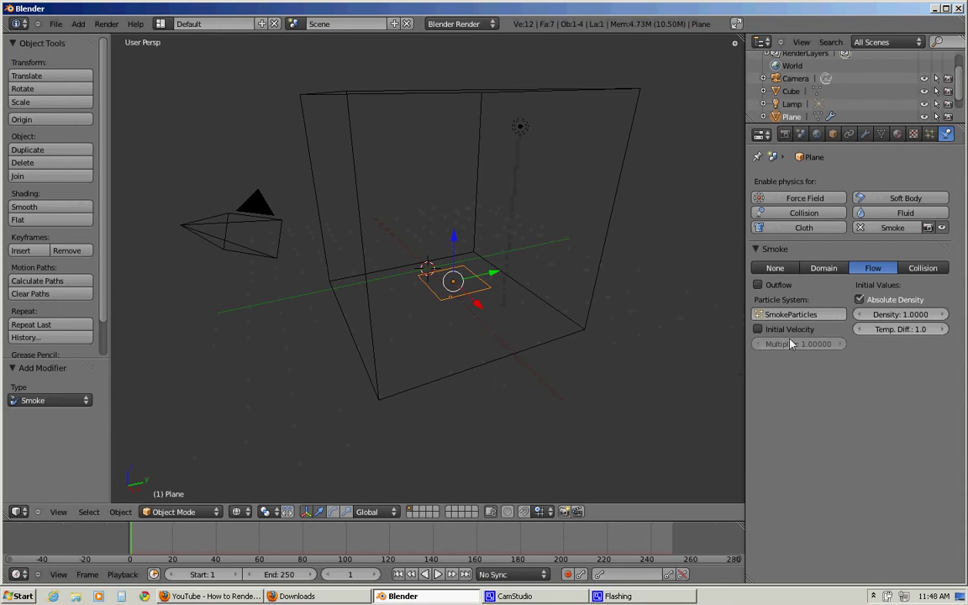
left_click(930, 136)
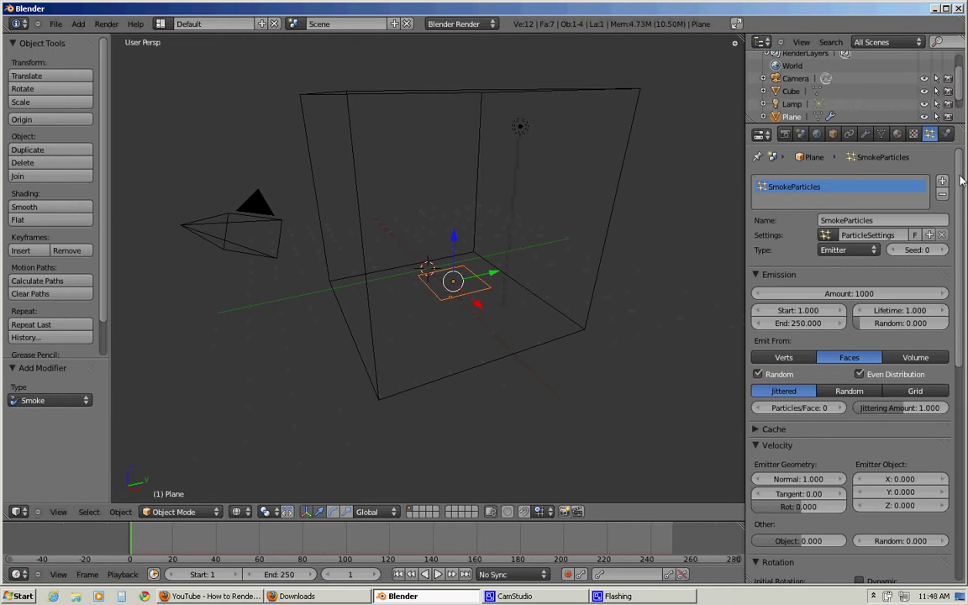
left_click_drag(961, 173, 960, 176)
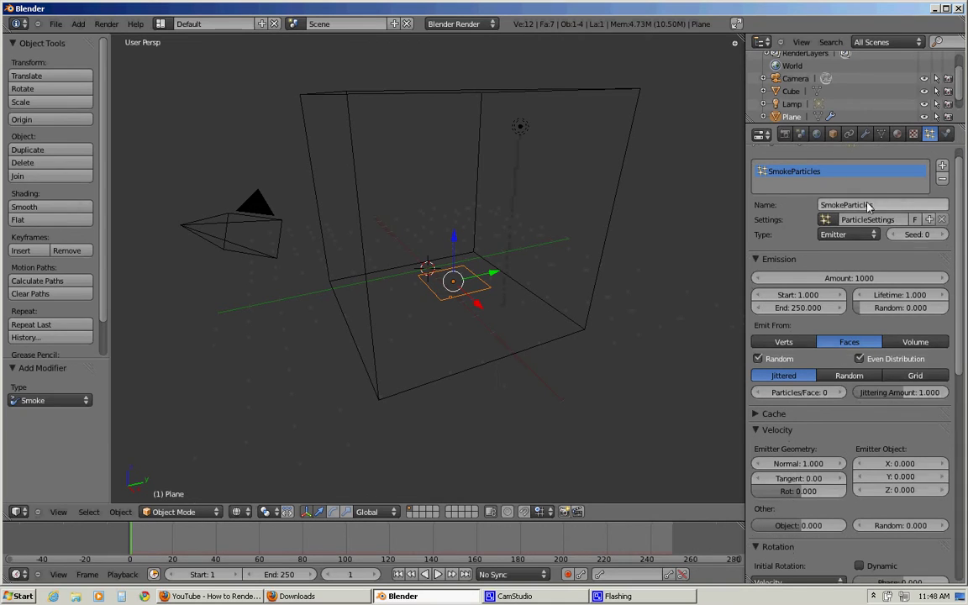
left_click(930, 219)
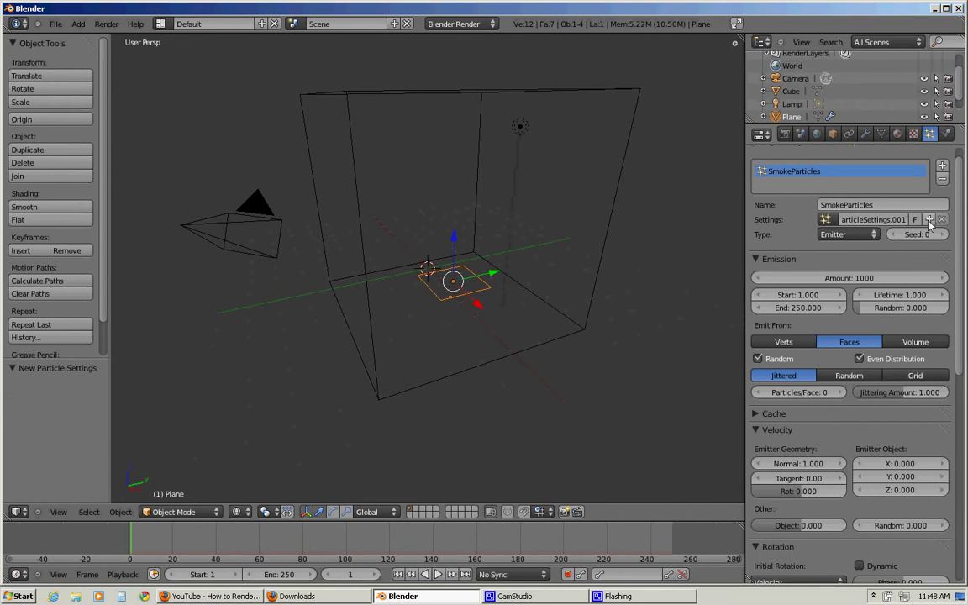
Step: Rename the plane's particle system as Smoke and set its emission amount to 2152
left_click(872, 205)
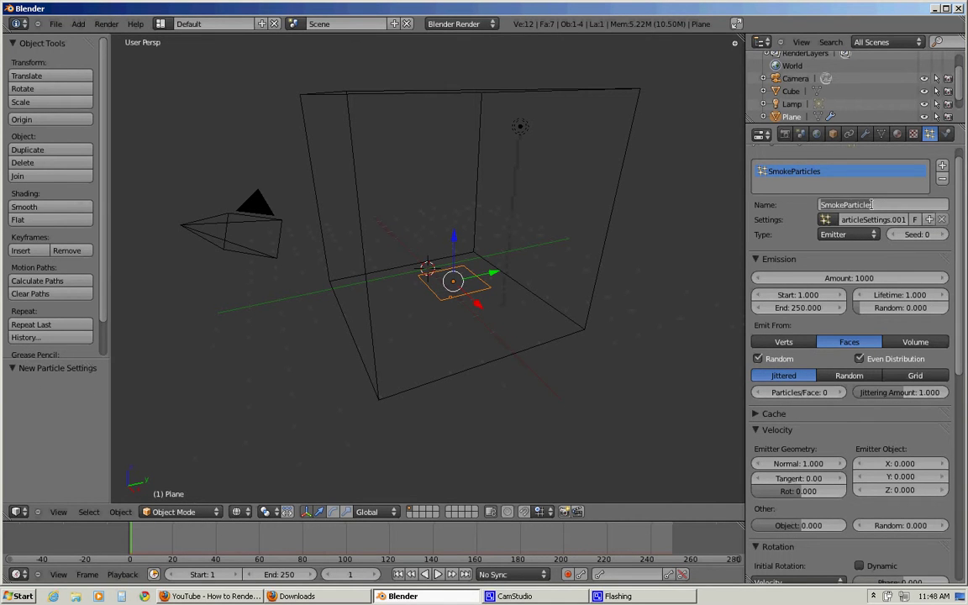
type("Smoke")
key("Return")
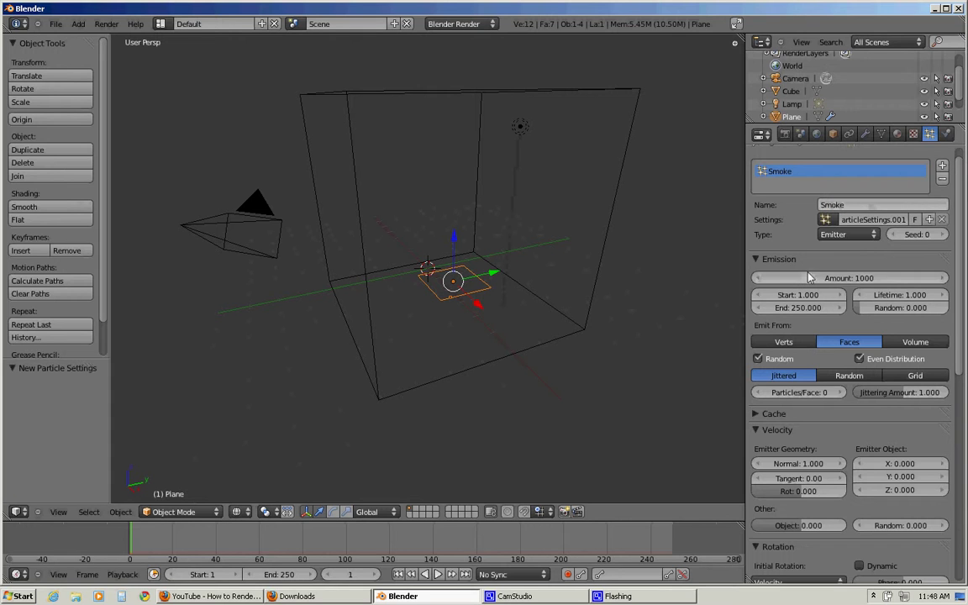
left_click_drag(828, 280, 959, 135)
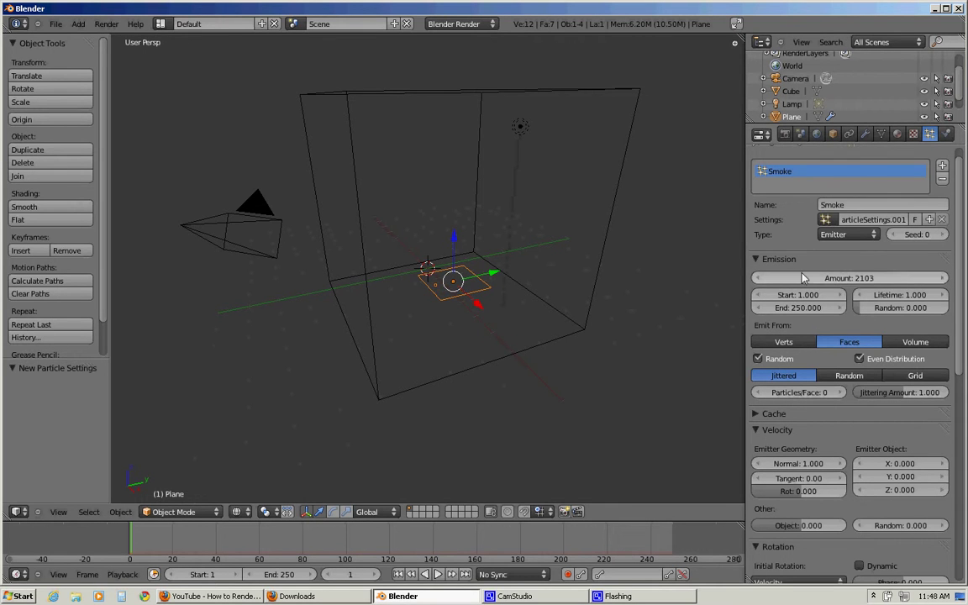
left_click_drag(825, 278, 862, 282)
Step: Review the plane's particle settings, collapsing the Emission, Cache, Velocity, Rotation and Physics sections
scroll(963, 232, "down", 2)
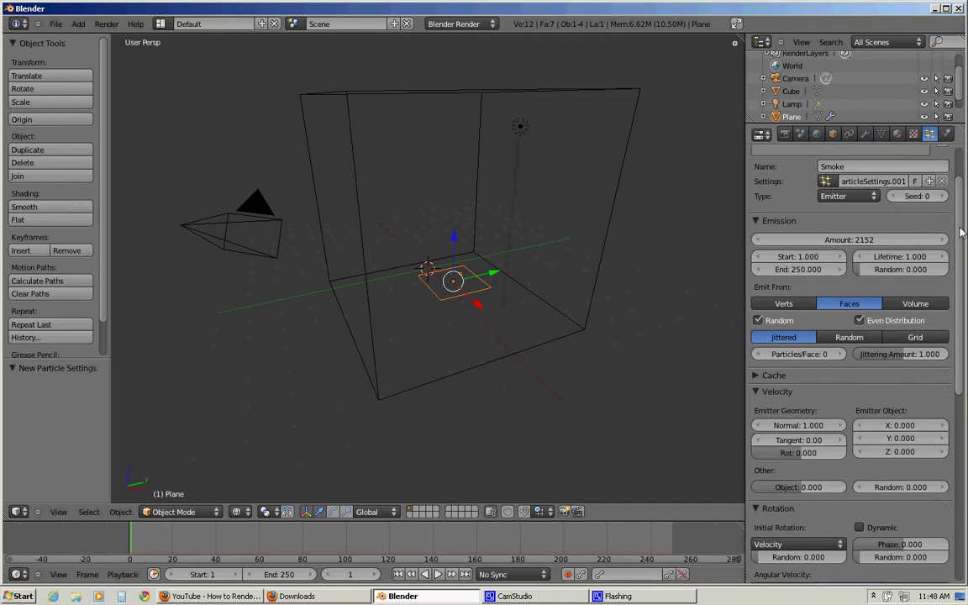
left_click(760, 221)
left_click(759, 243)
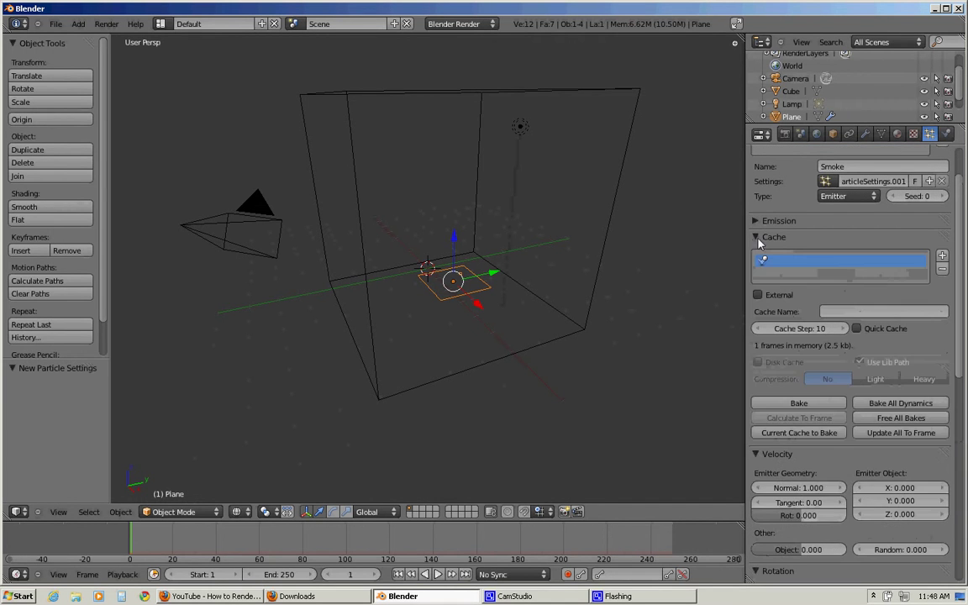
left_click(760, 243)
left_click(758, 255)
left_click(758, 269)
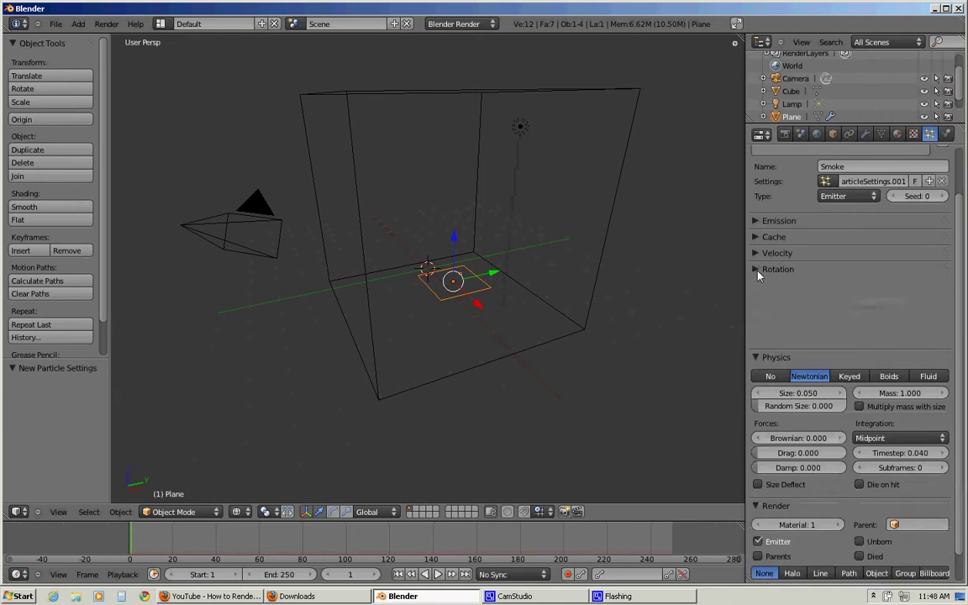
left_click(758, 285)
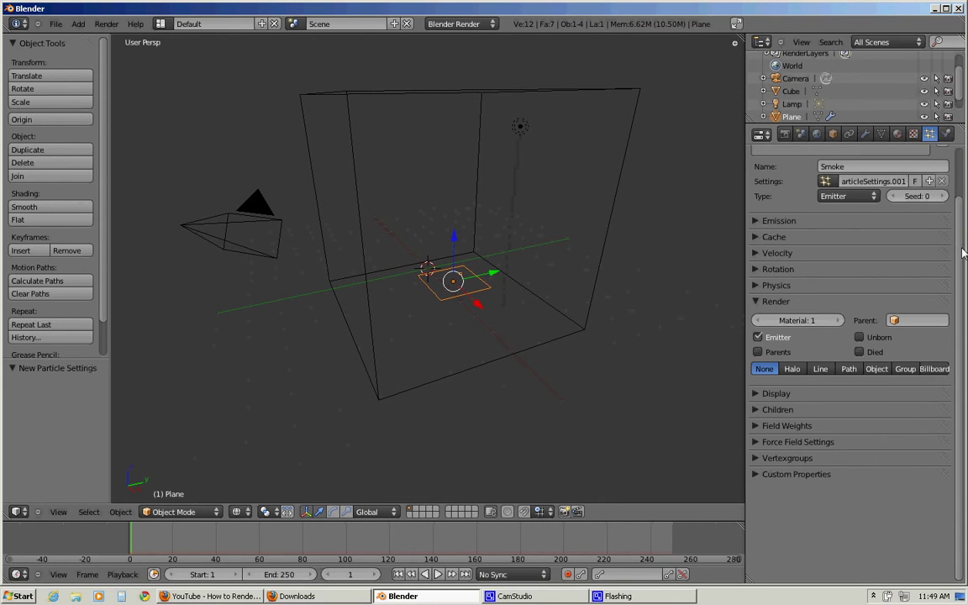
scroll(964, 252, "up", 3)
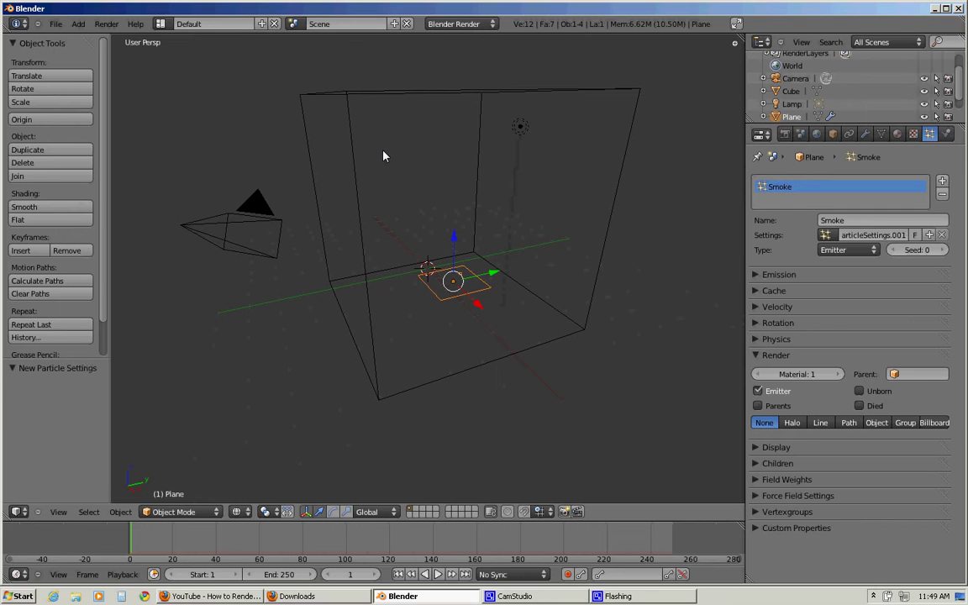
Step: Enable smoke physics on the cube and make it the smoke Domain
left_click(791, 93)
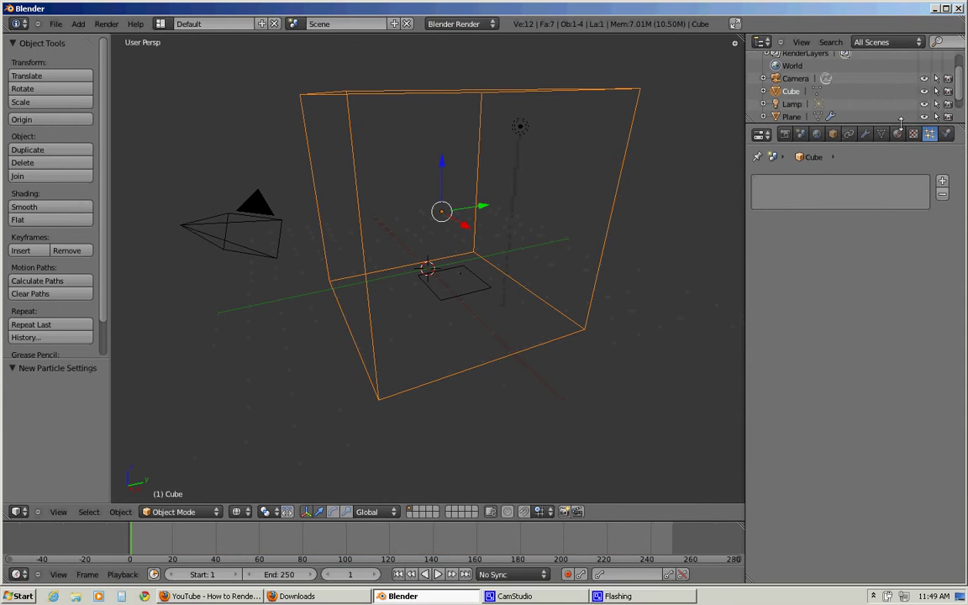
left_click(948, 135)
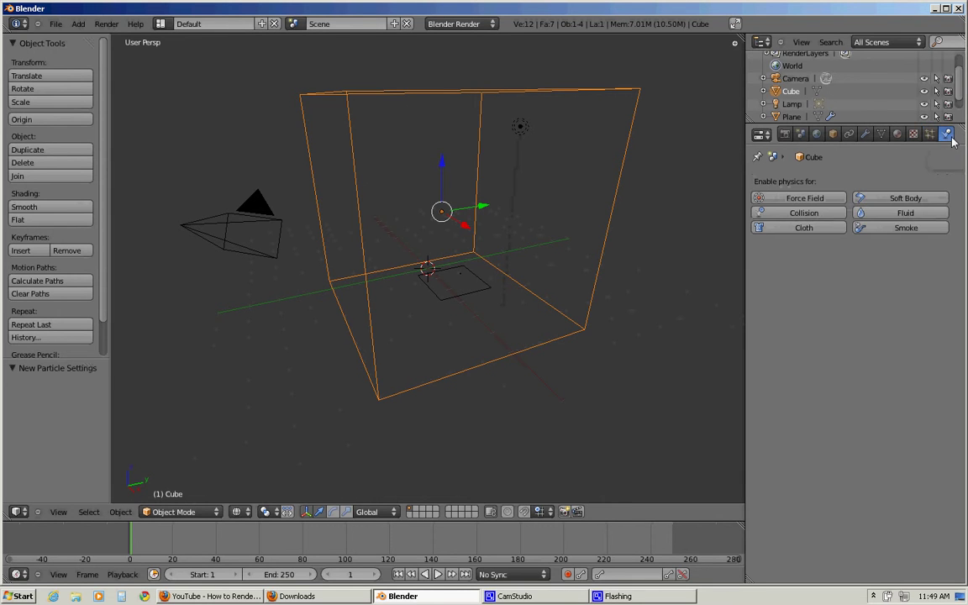
left_click(898, 229)
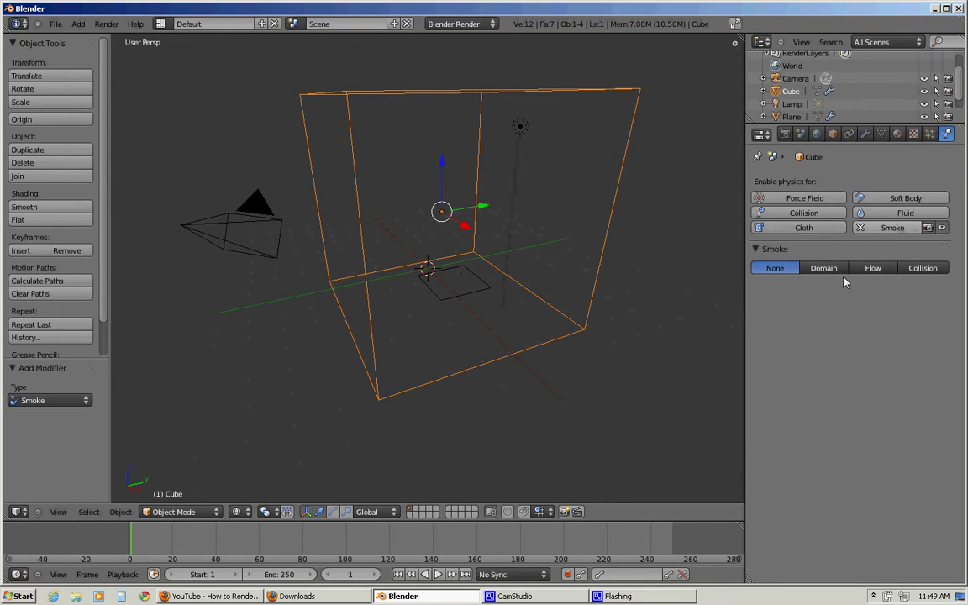
left_click(822, 269)
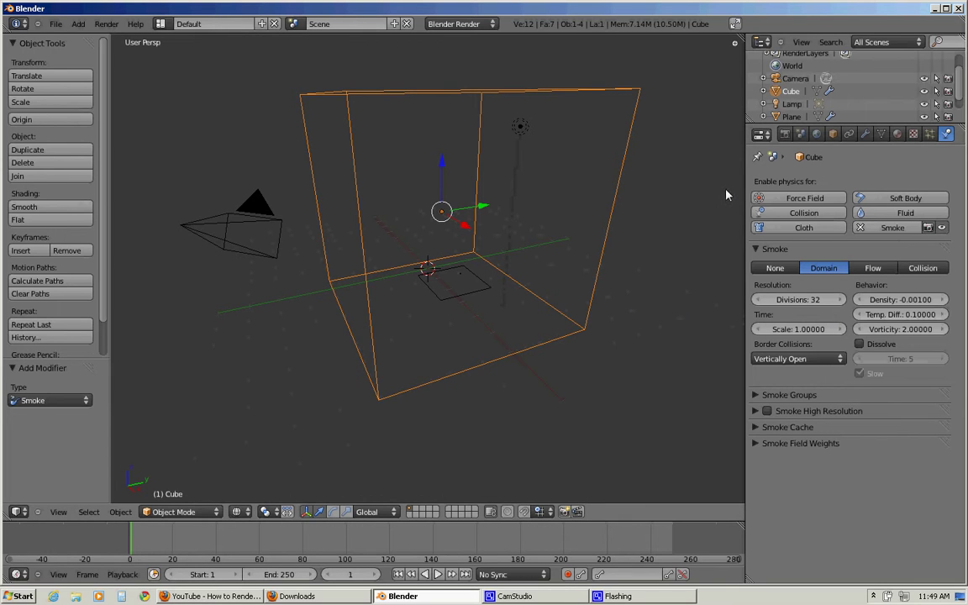
Step: Change the cube's material to the Volume type and set its density to 0
left_click(786, 117)
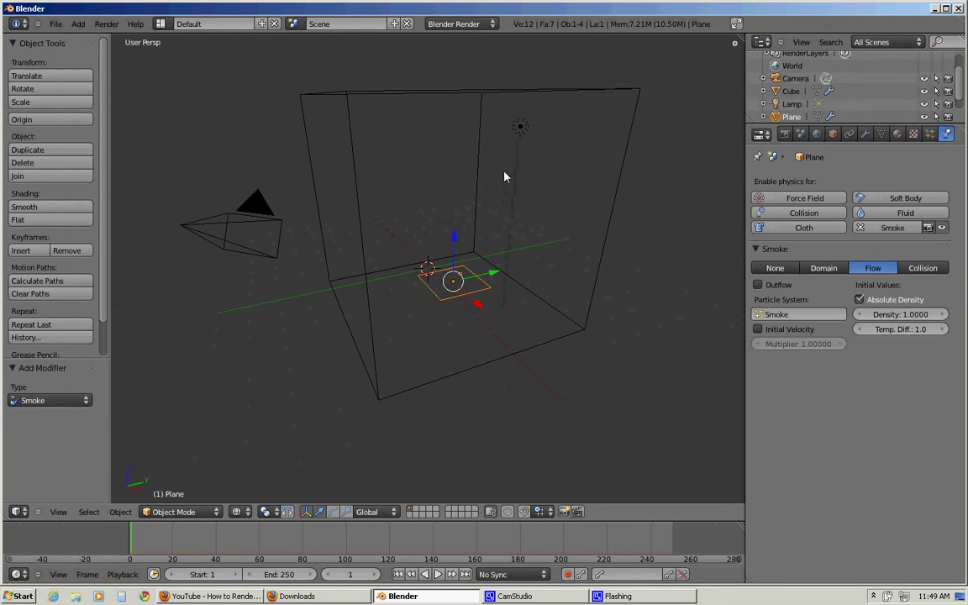
right_click(418, 153)
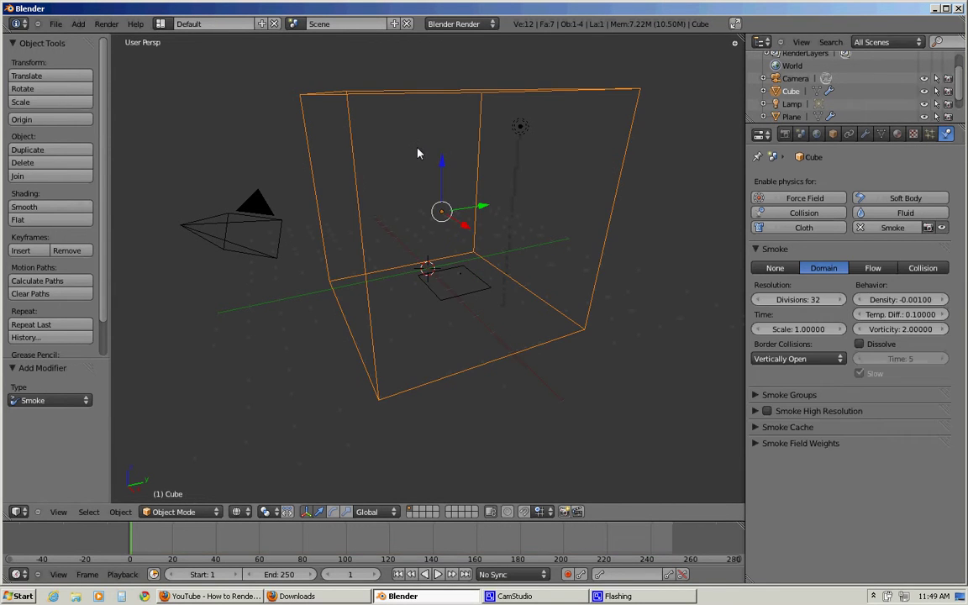
left_click(897, 133)
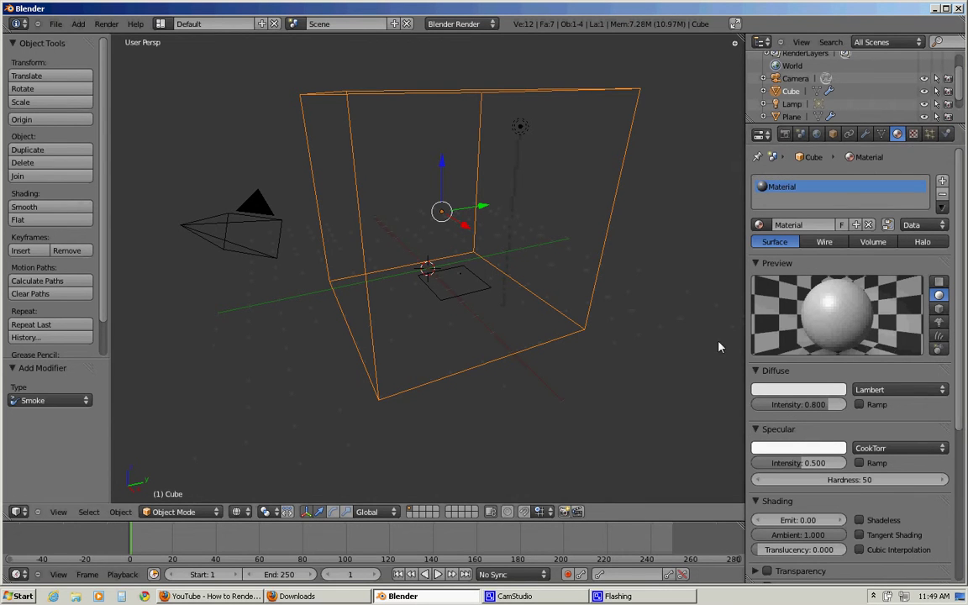
left_click(872, 243)
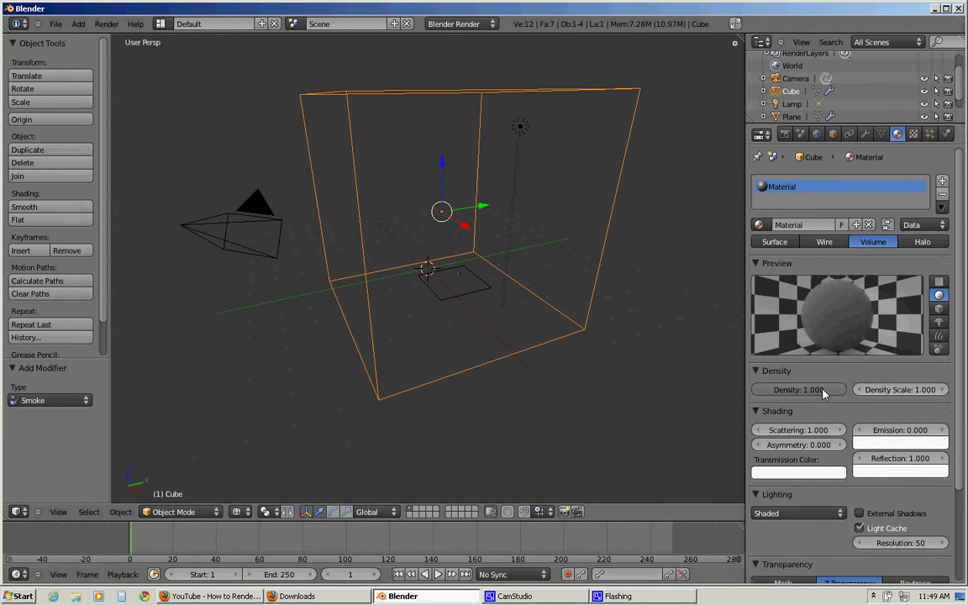
left_click_drag(820, 393, 653, 396)
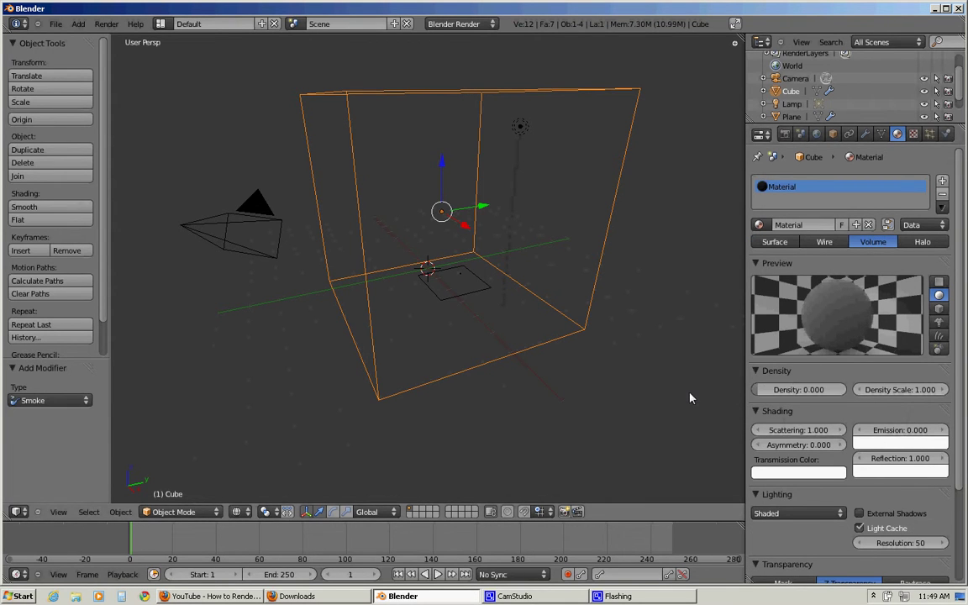
Step: Set the density scale and the scattering of the cube's volume material to 3
left_click(883, 391)
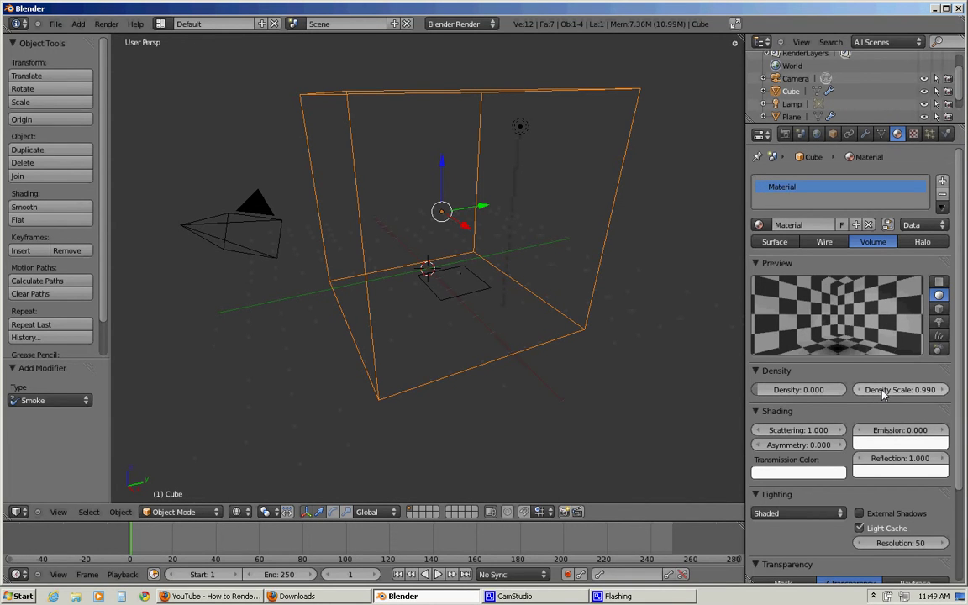
left_click(895, 391)
type("3")
key("Return")
left_click(807, 431)
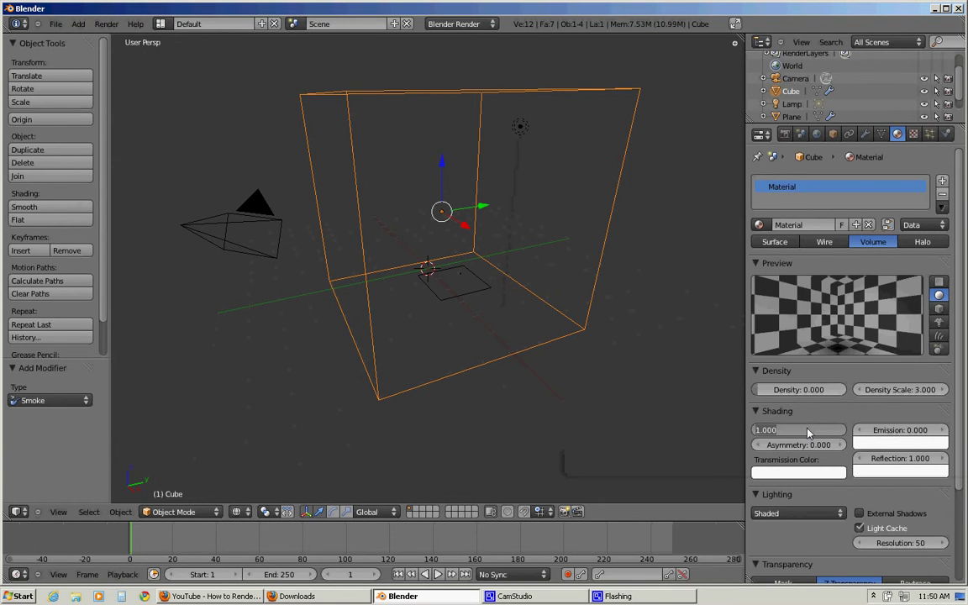
type("0")
key("Return")
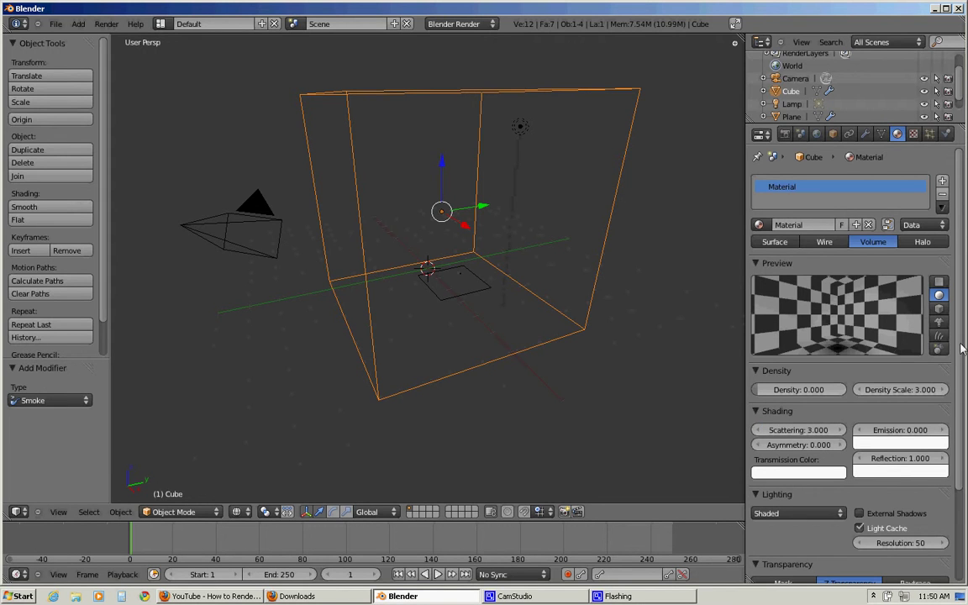
Step: Set the texture of the cube's volume material to the Voxel Data type
scroll(958, 446, "down", 5)
scroll(844, 312, "up", 5)
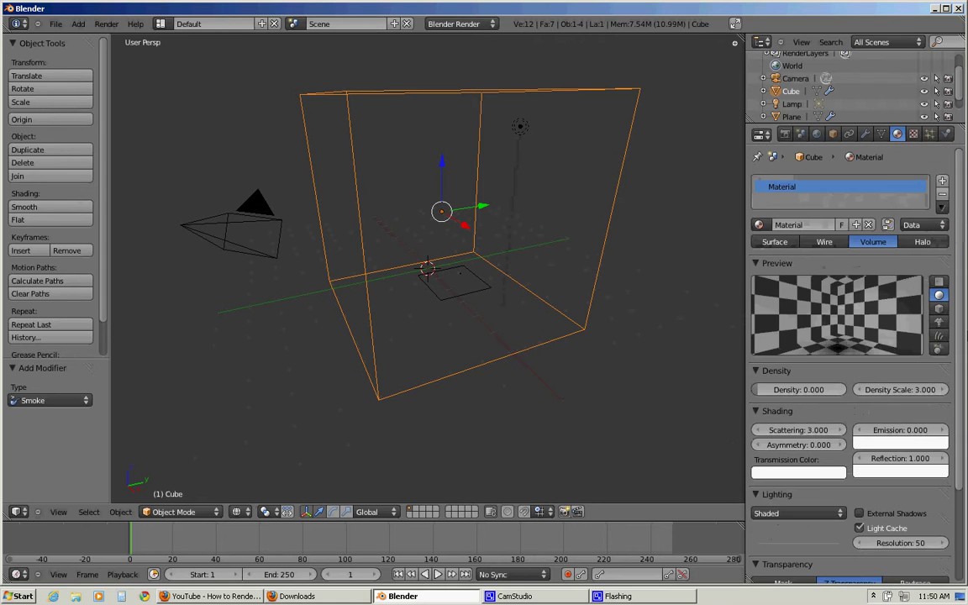
left_click(756, 384)
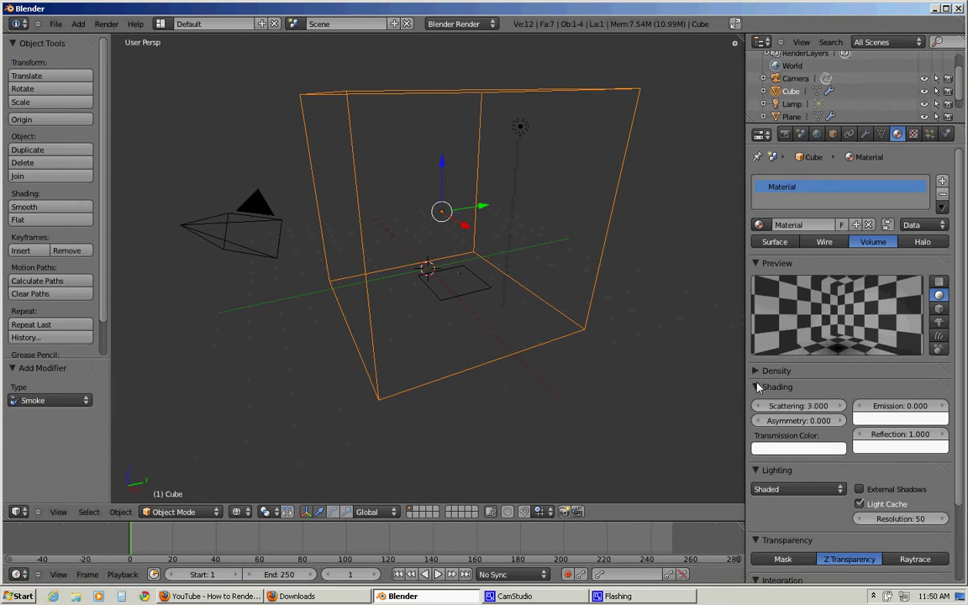
left_click(914, 135)
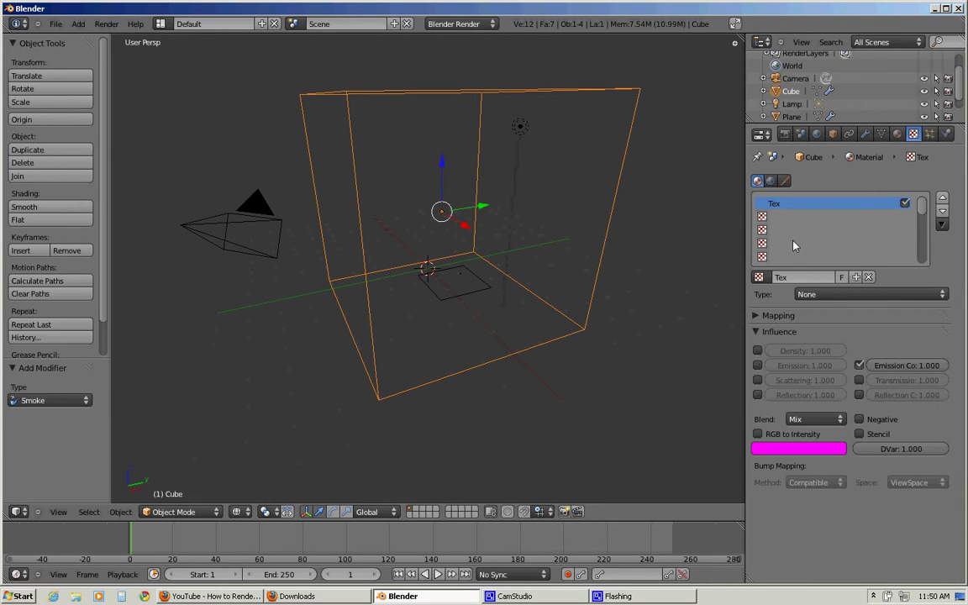
left_click(836, 293)
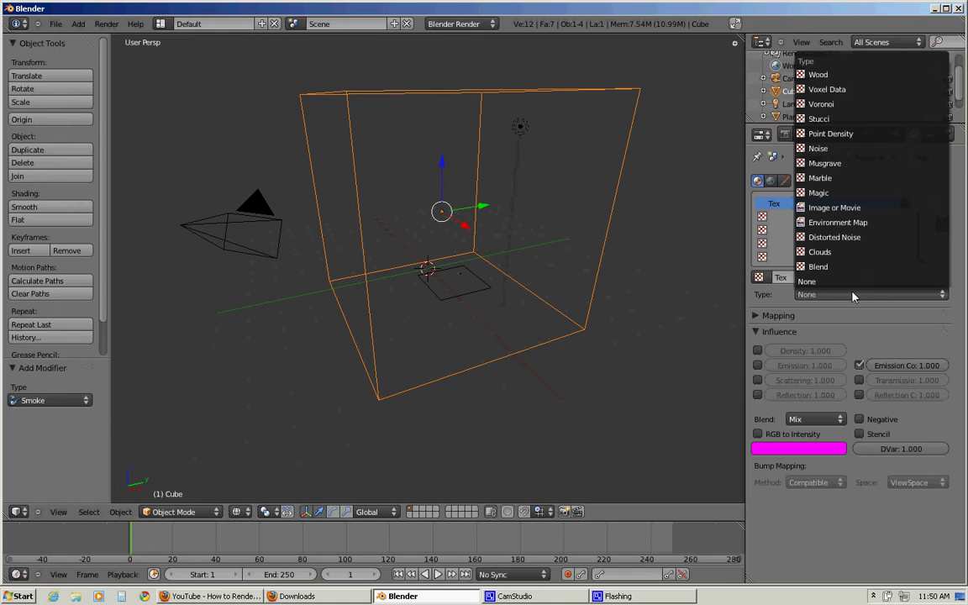
left_click(833, 89)
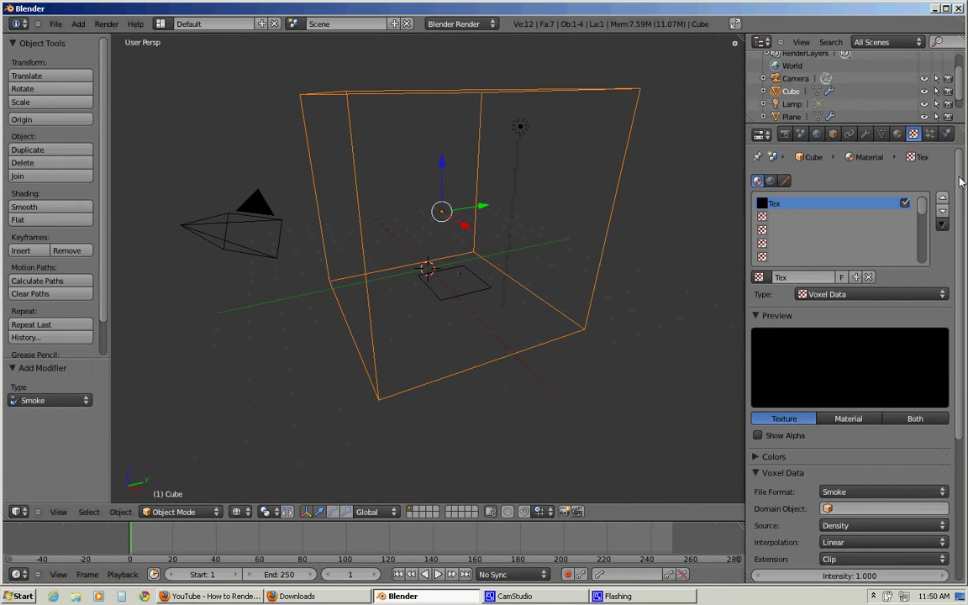
Step: Assign Cube as the voxel texture's domain object and make the texture influence the material's density
scroll(962, 189, "down", 5)
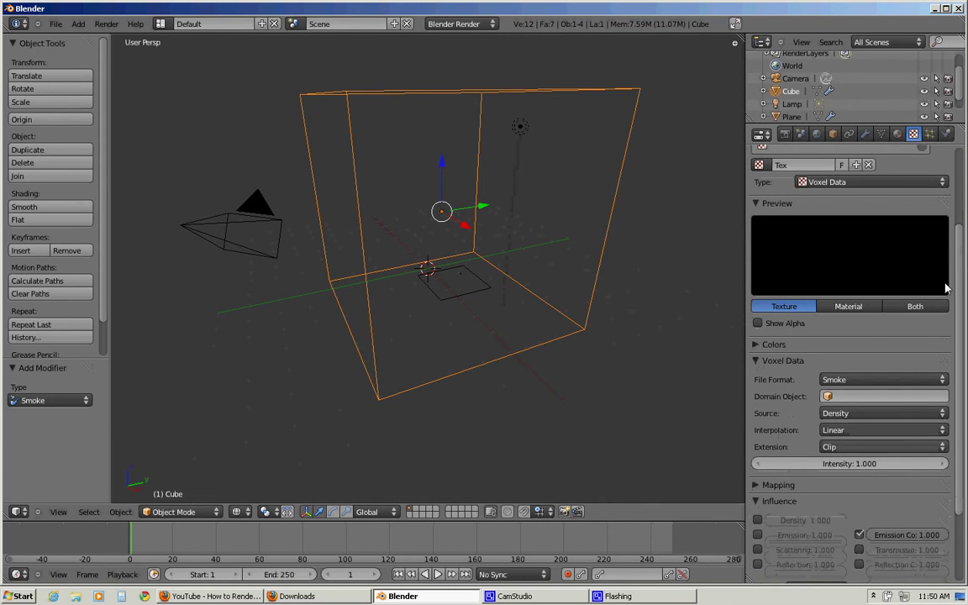
left_click(841, 401)
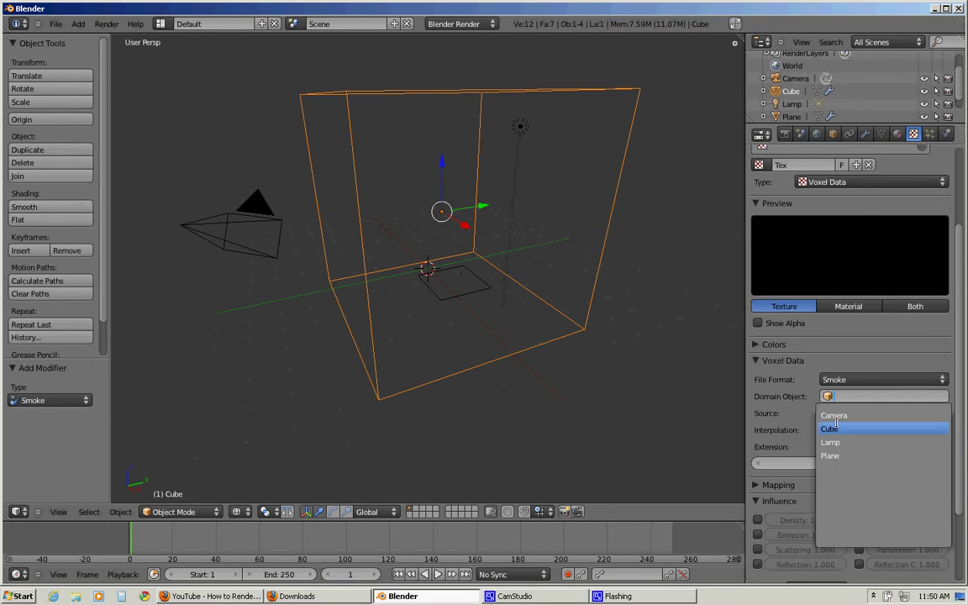
left_click(836, 428)
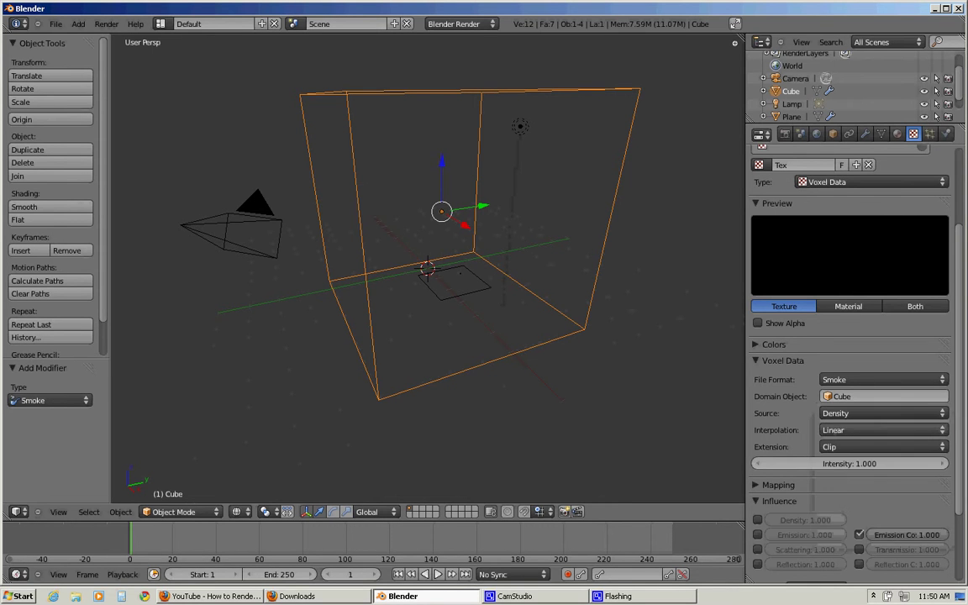
left_click_drag(961, 265, 965, 345)
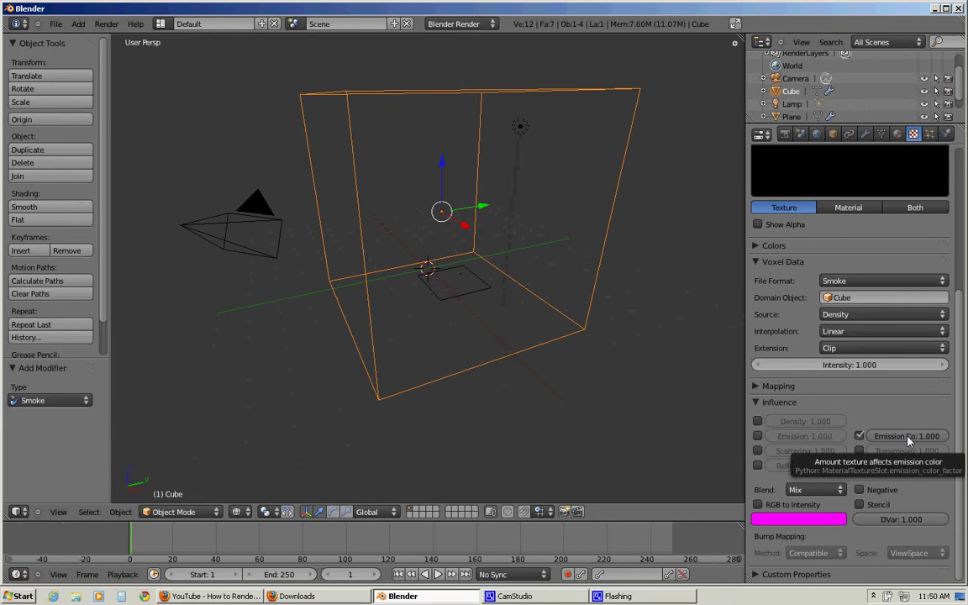
left_click(757, 422)
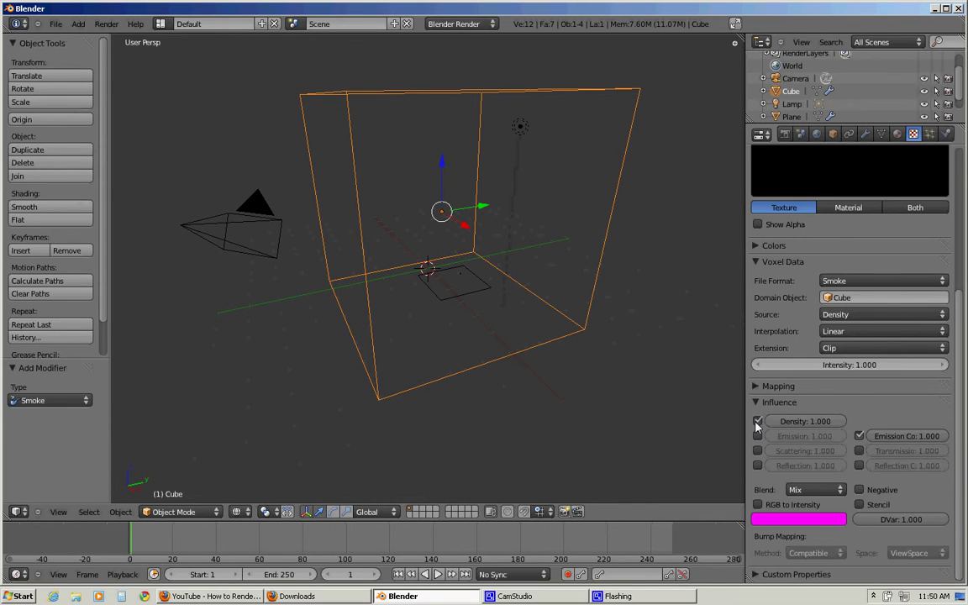
left_click_drag(963, 318, 948, 160)
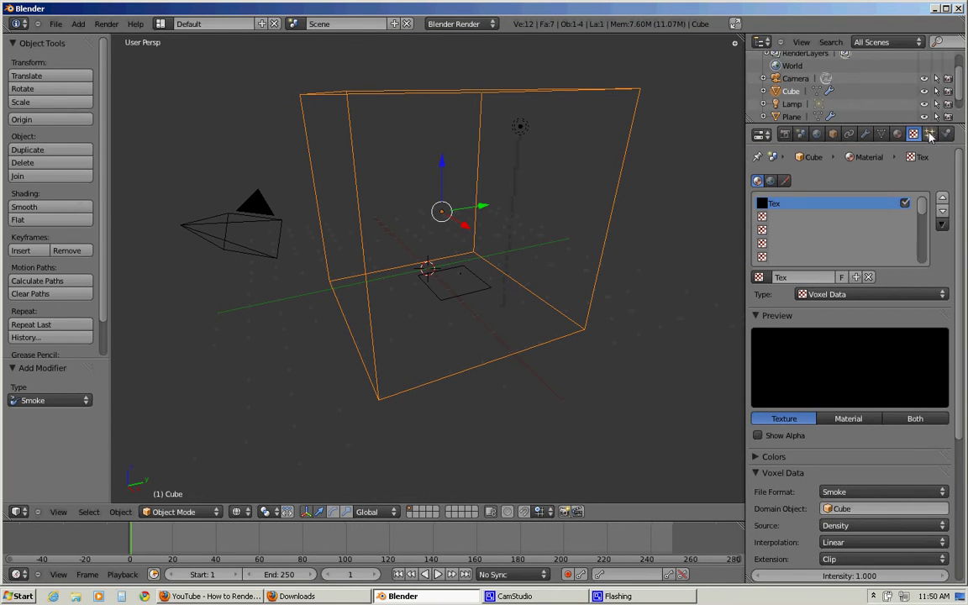
Step: Play the smoke simulation and move the lamp by about -2.05 in X, -3.37 in Y and 1.03 in Z
left_click(945, 135)
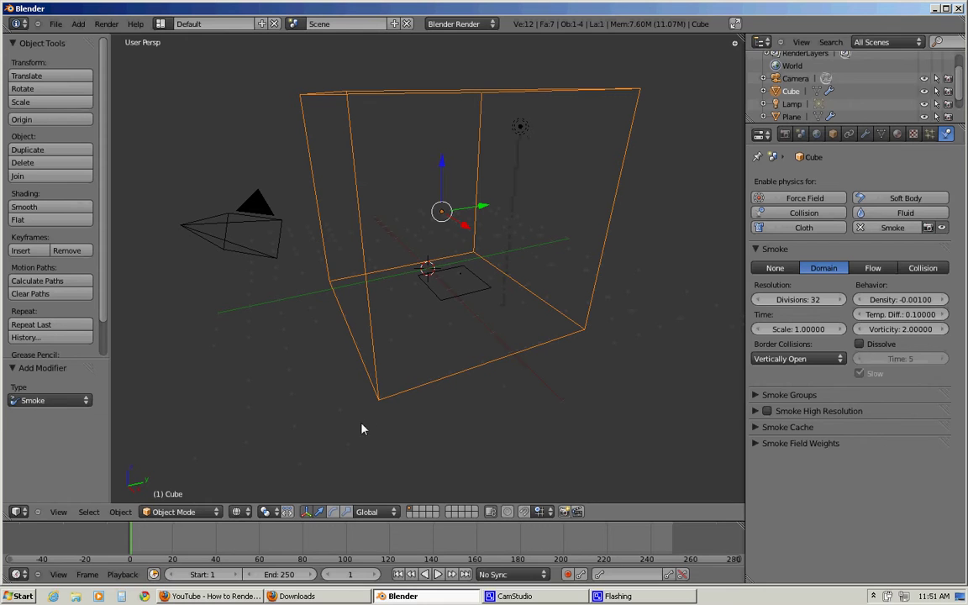
left_click(437, 574)
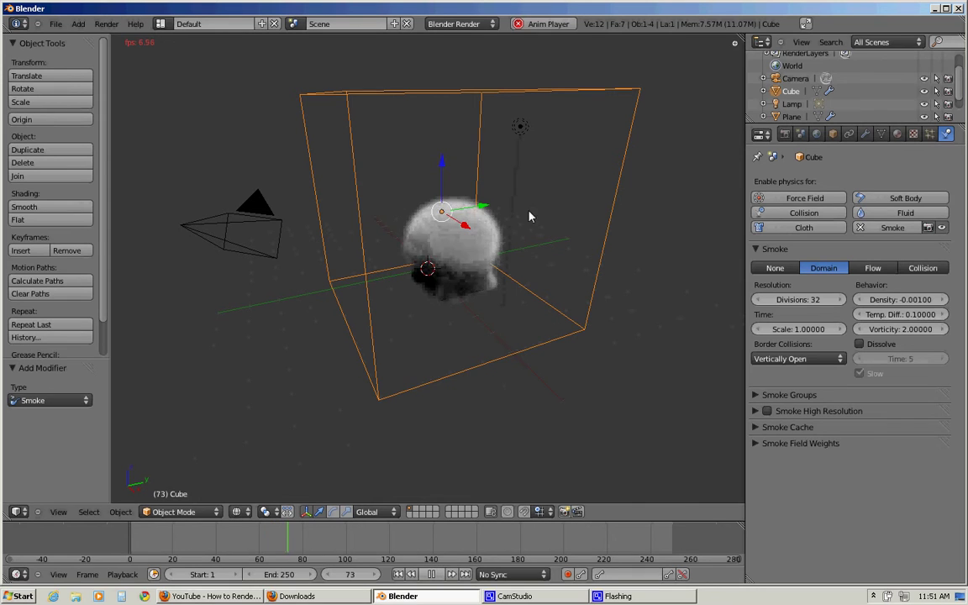
right_click(520, 128)
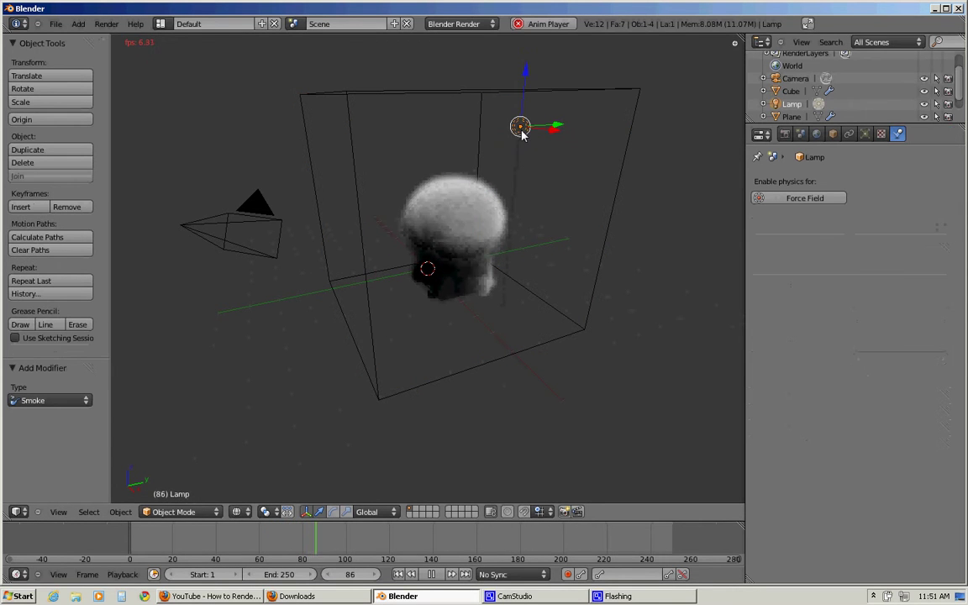
key("g")
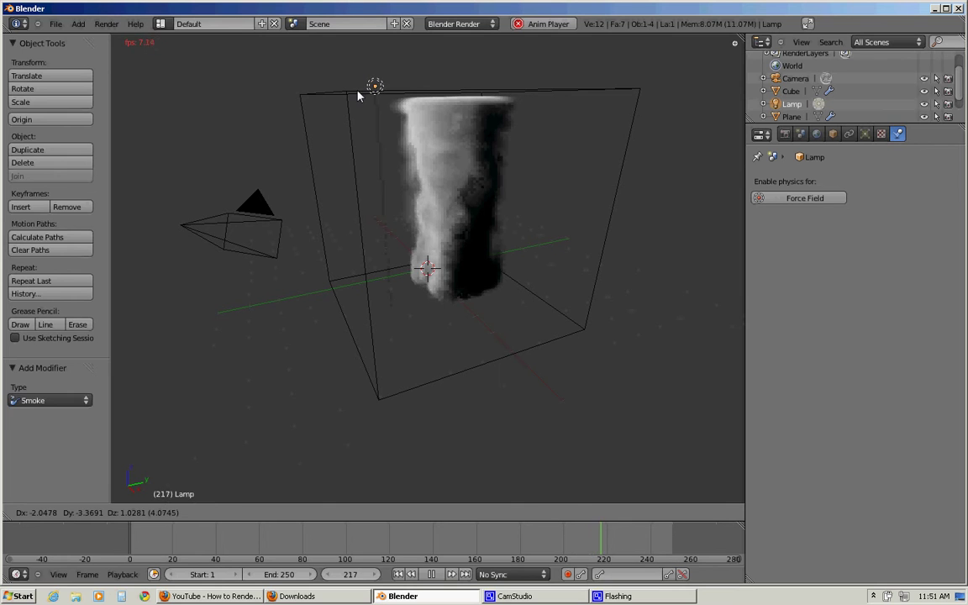
left_click(359, 93)
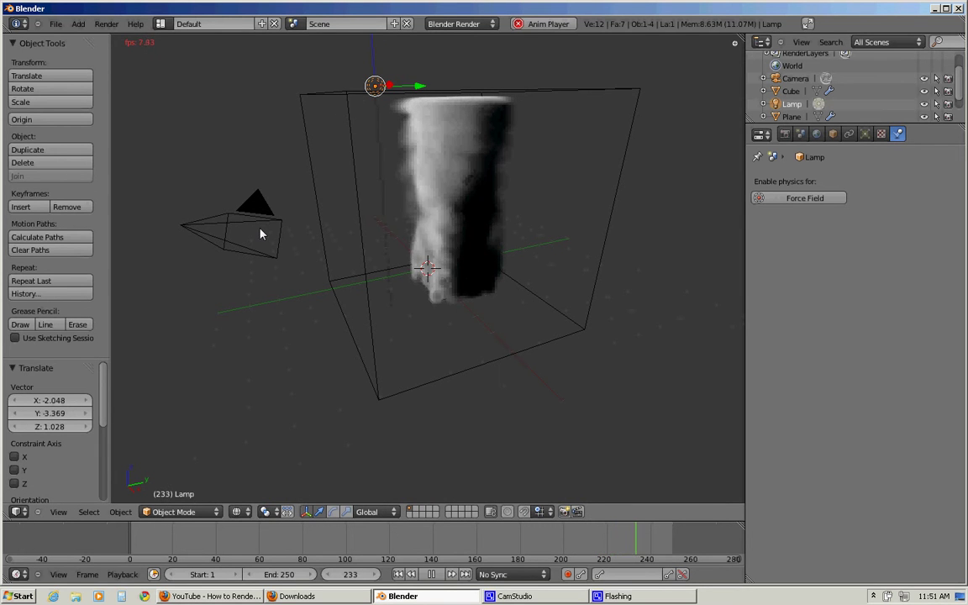
Step: Render the smoke through the camera at about frame 101, closing the render and leaving the camera view
key("KP_0")
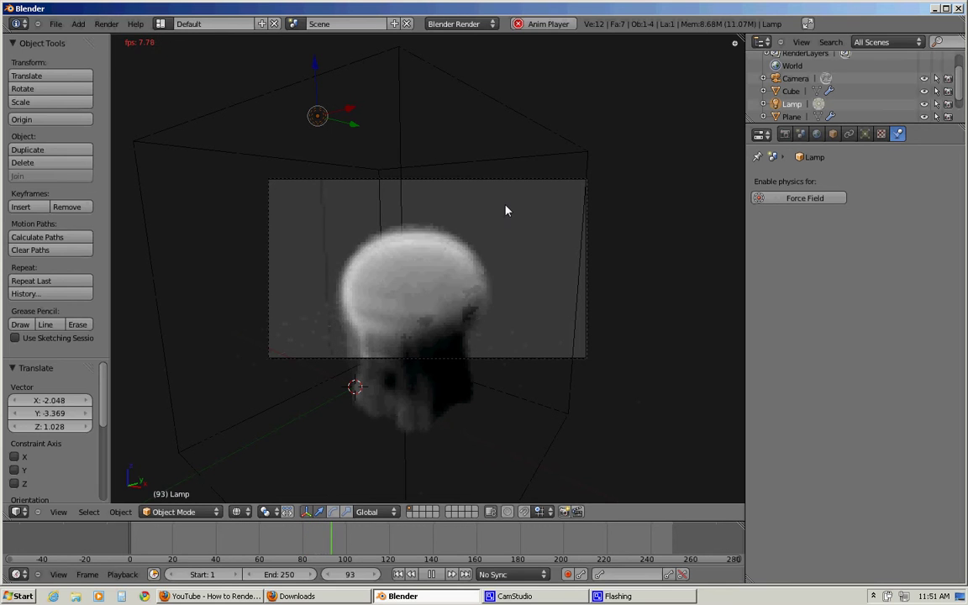
key("F12")
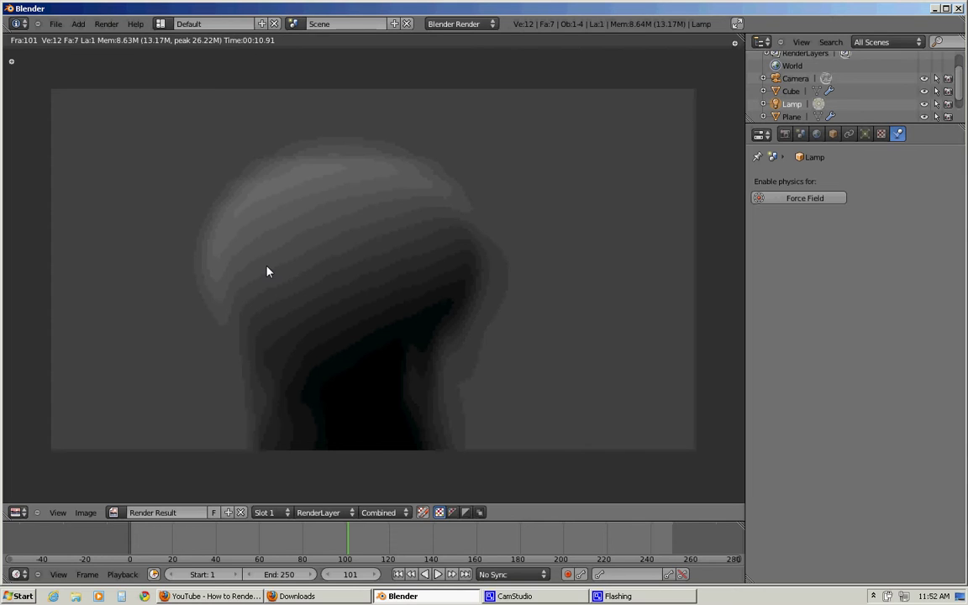
key("Escape")
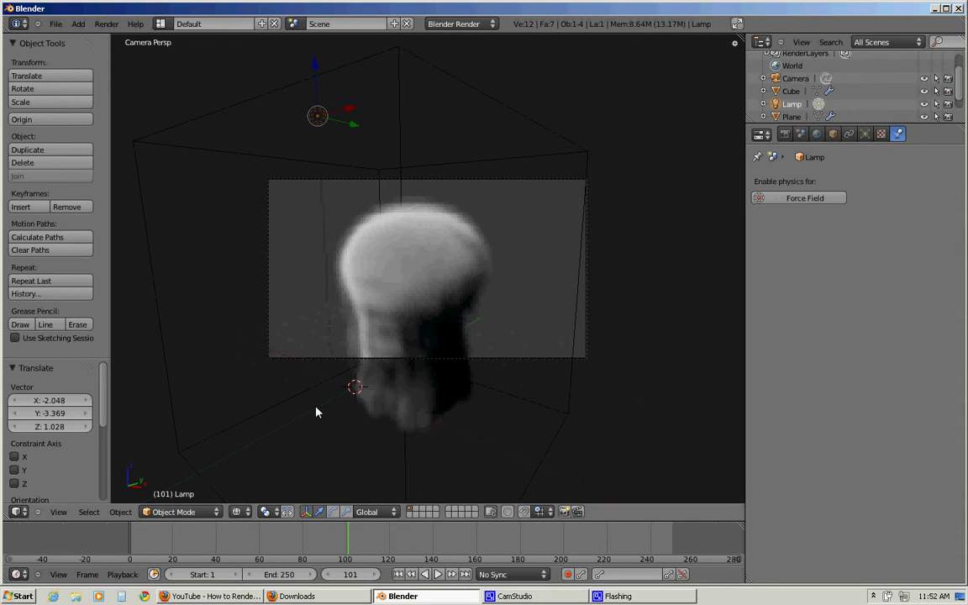
key("KP_0")
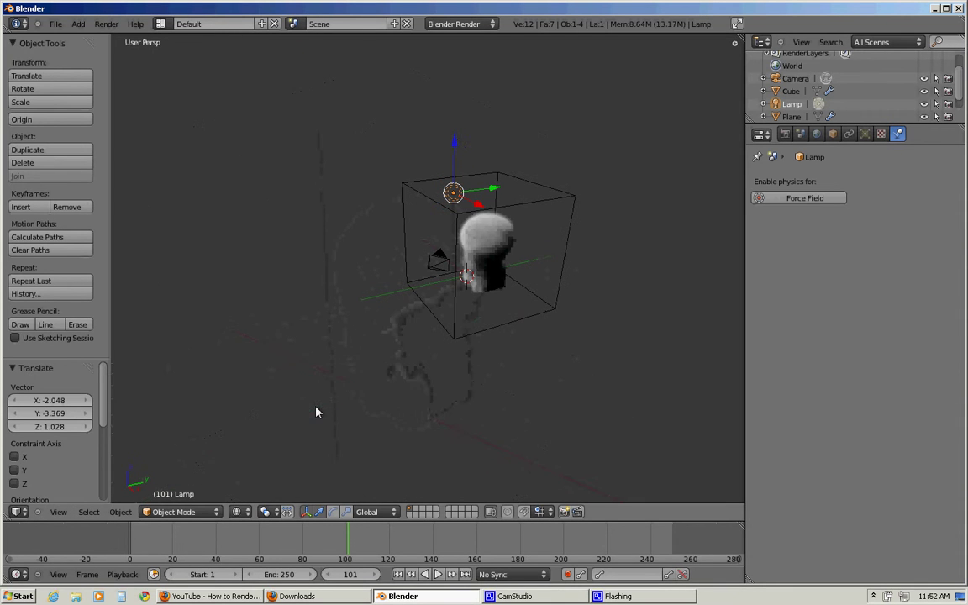
Step: Return the animation to frame 1 and expand the cube's Smoke Cache settings
left_click(130, 542)
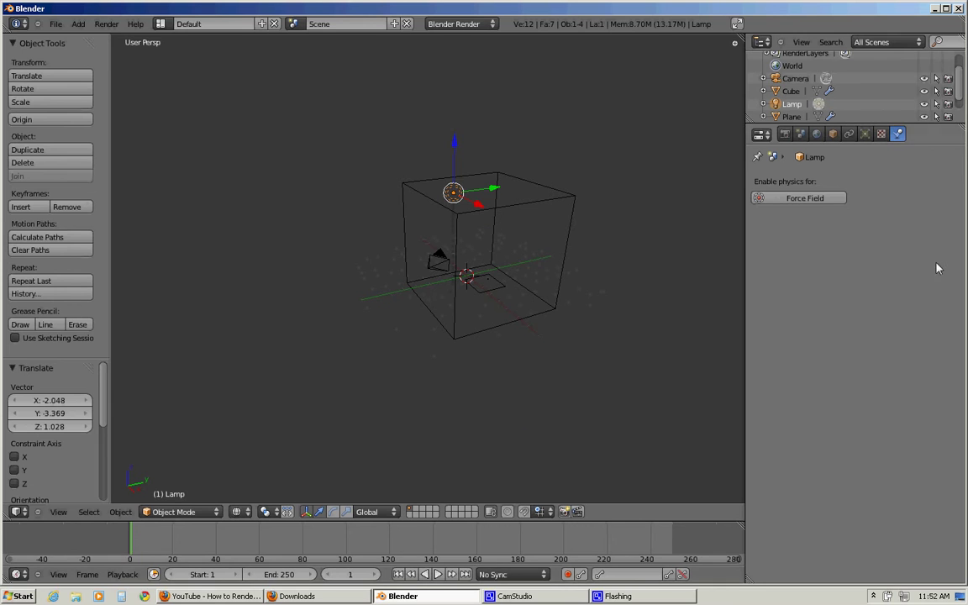
right_click(512, 221)
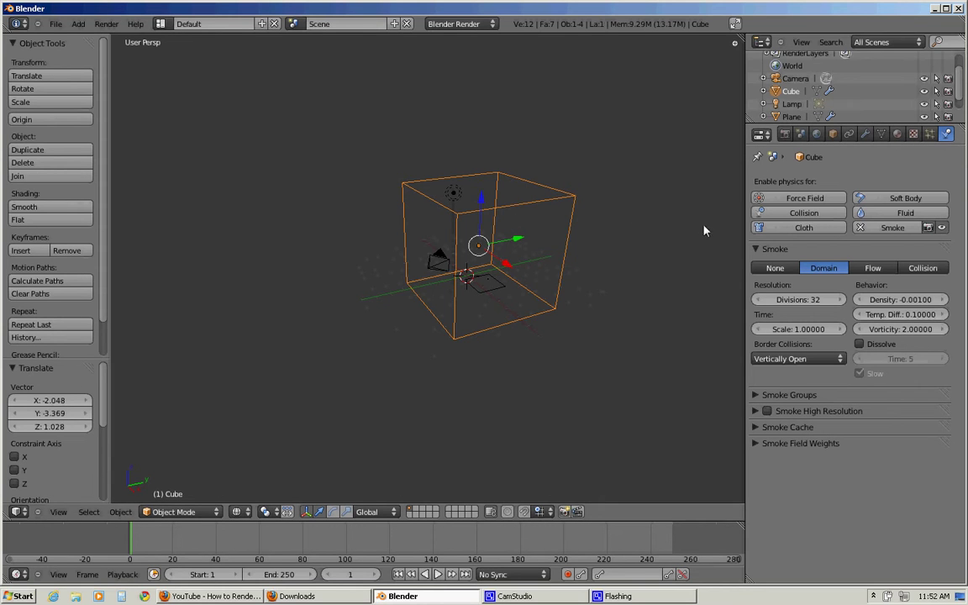
left_click(765, 427)
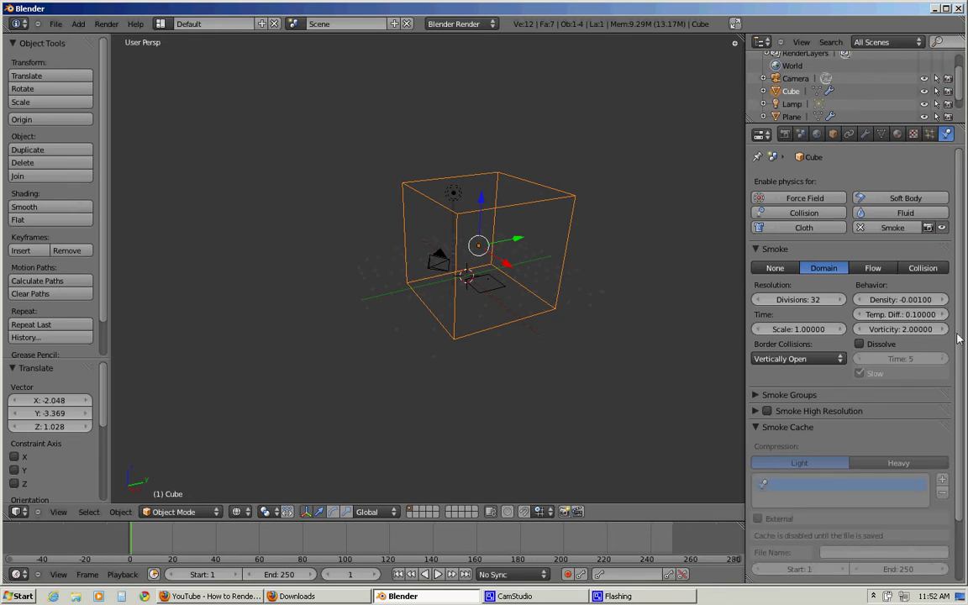
scroll(959, 338, "down", 2)
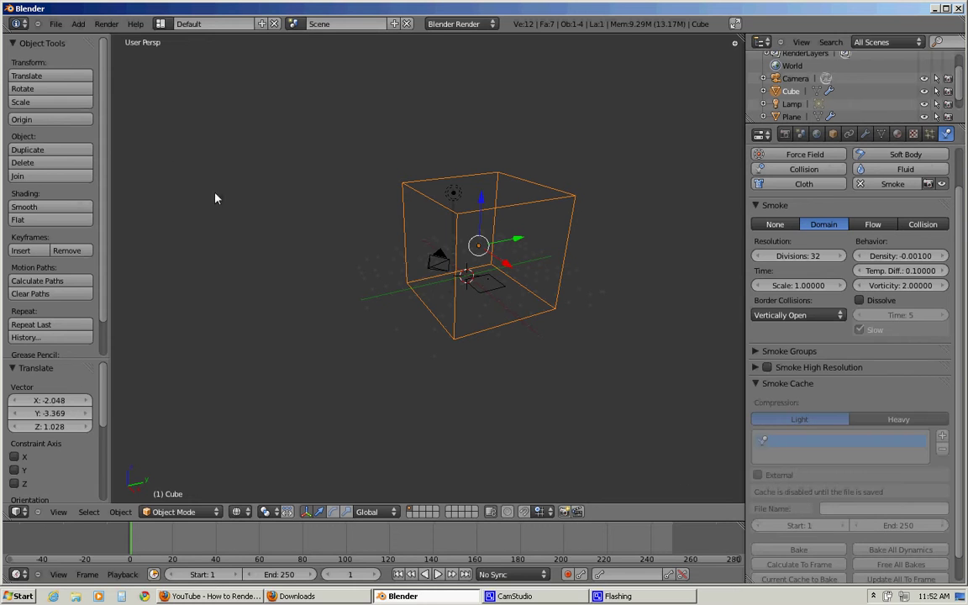
Step: Save the project as smoke.blend in the Game Design folder
left_click(56, 24)
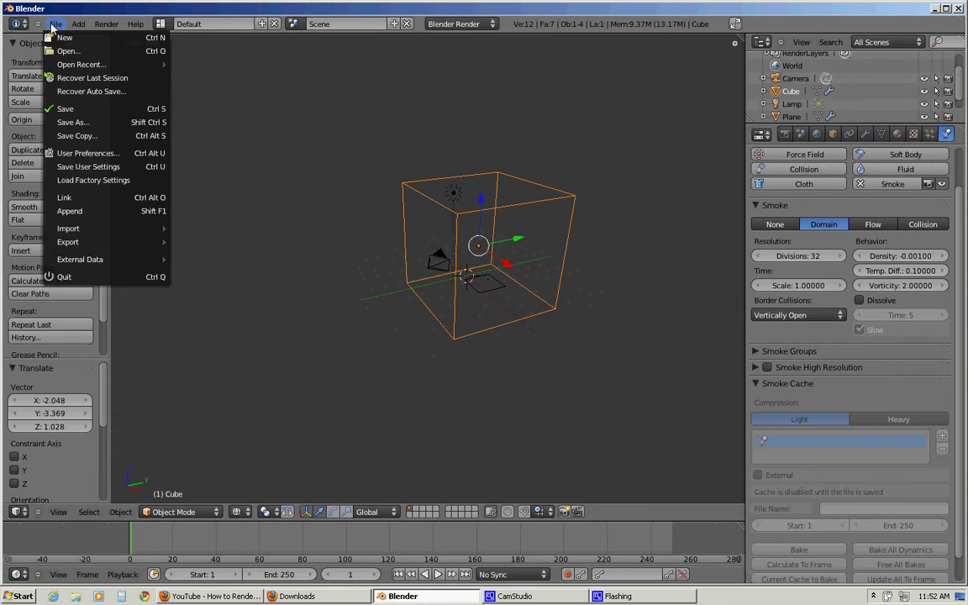
left_click(91, 124)
left_click(190, 81)
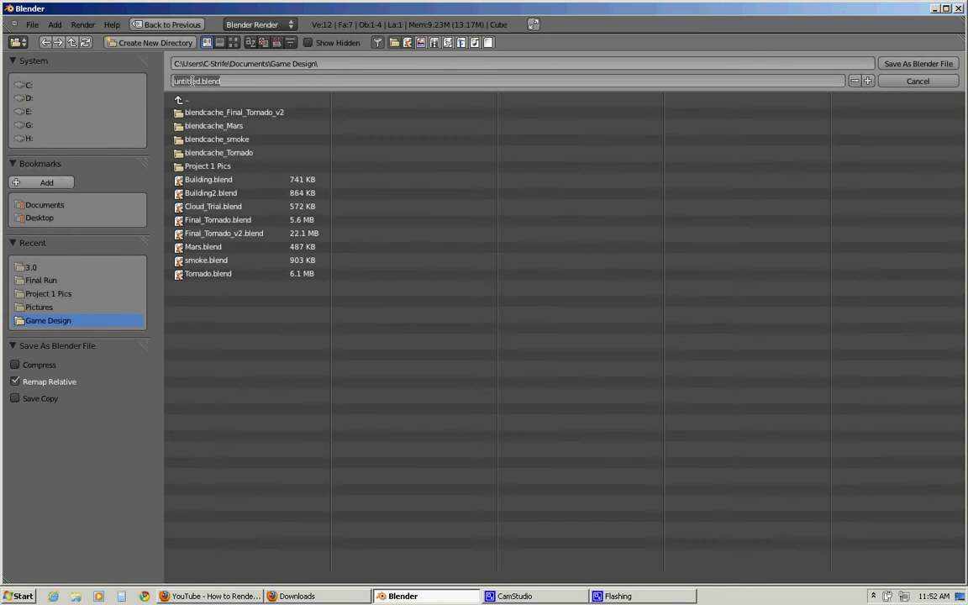
type("smoke")
key("Return")
left_click(901, 64)
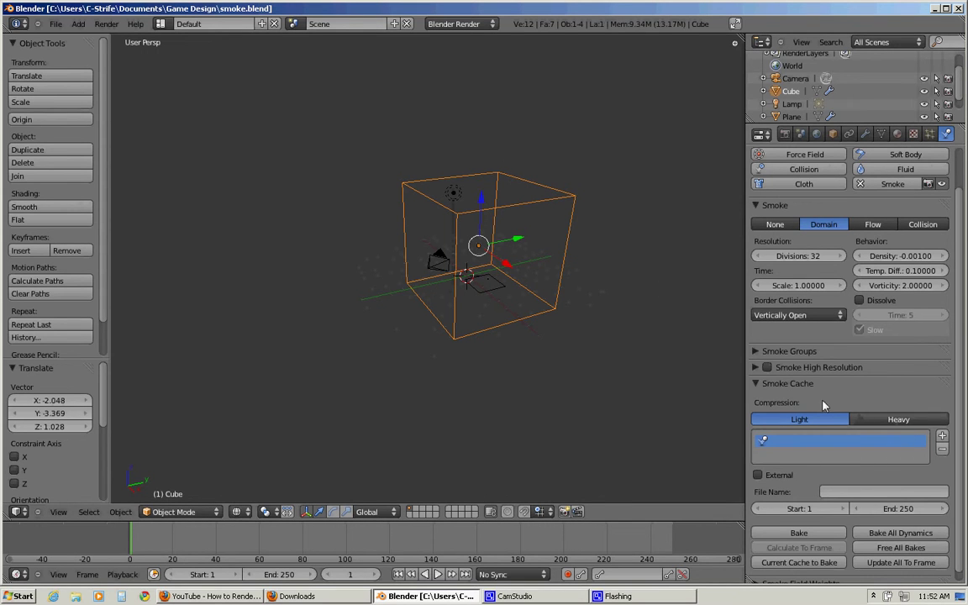
Step: Enable Smoke High Resolution for the cube's domain with its divisions set to 1, and collapse the section
left_click(755, 369)
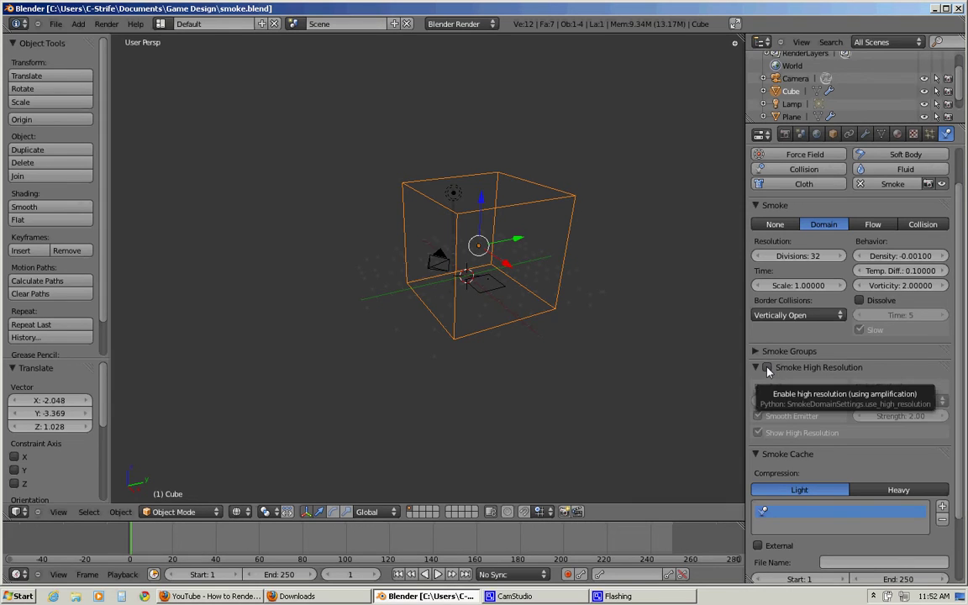
left_click(767, 370)
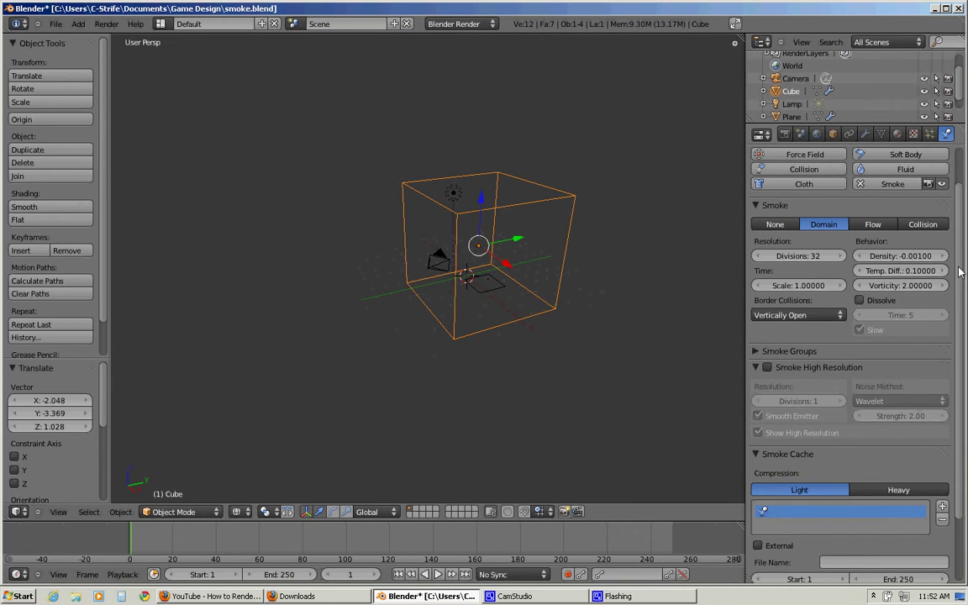
scroll(768, 370, "down", 3)
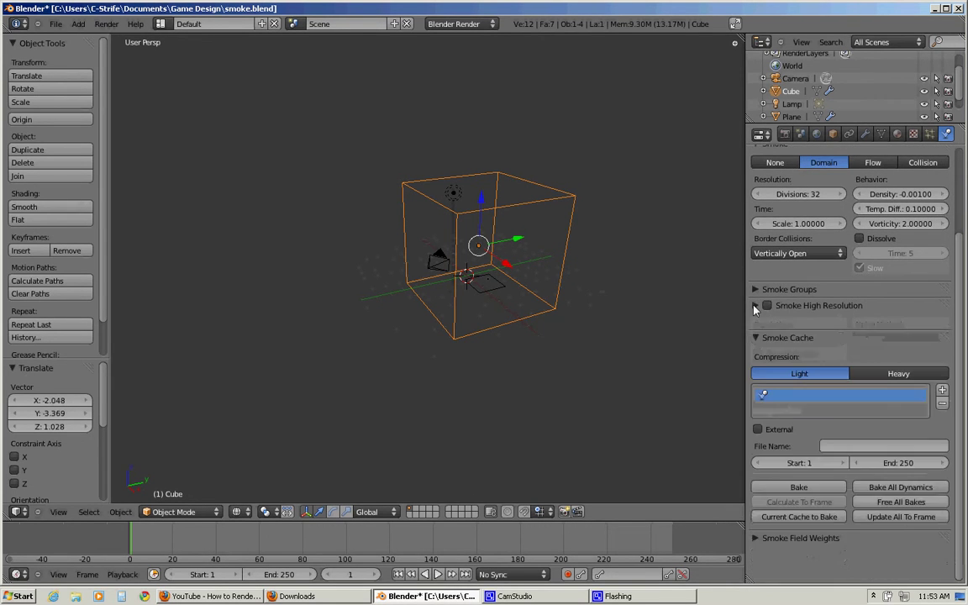
left_click(755, 306)
left_click(755, 306)
left_click(755, 306)
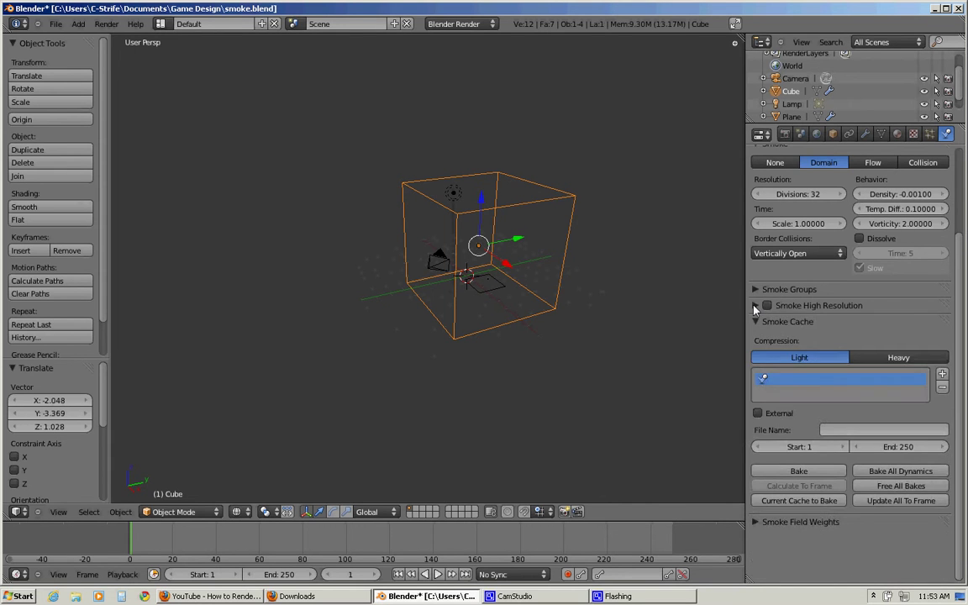
left_click(755, 306)
left_click(768, 306)
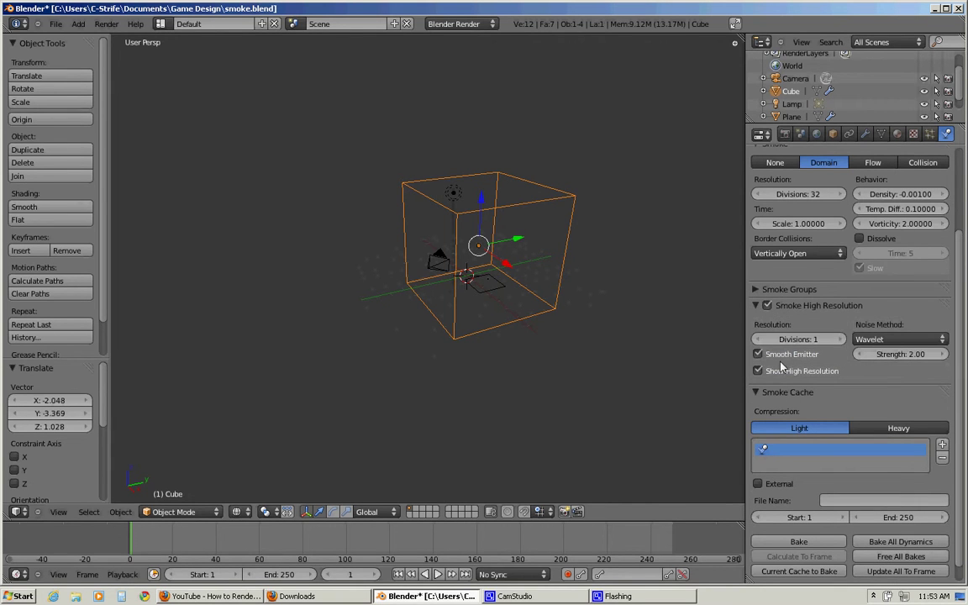
left_click(840, 339)
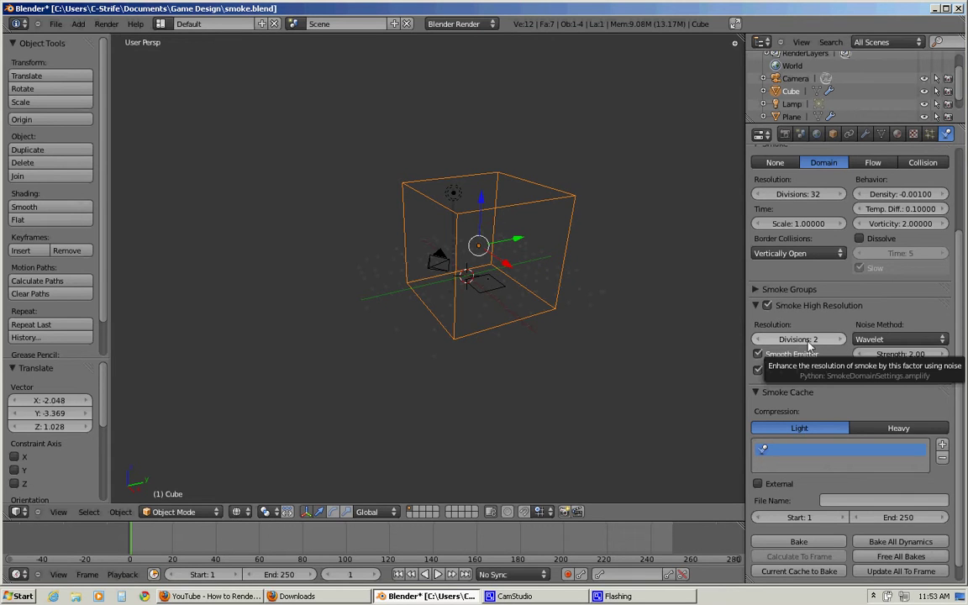
left_click(760, 341)
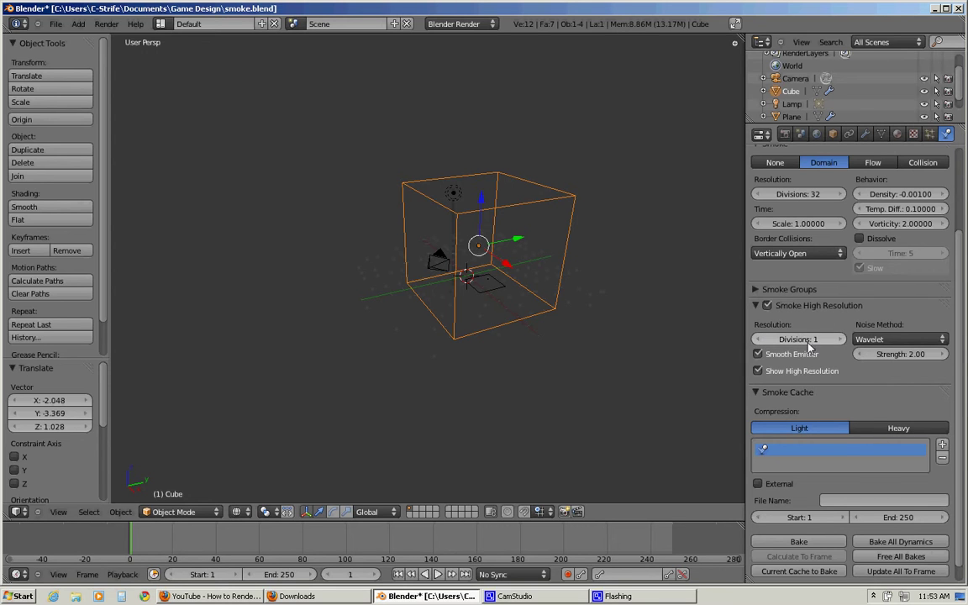
left_click(758, 307)
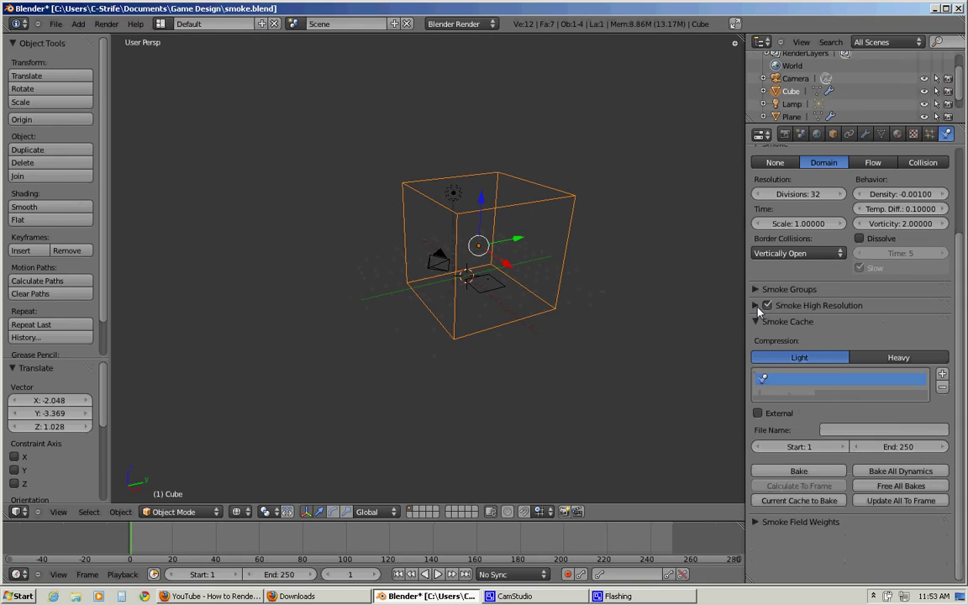
Step: Set the cube's smoke cache compression to Heavy and bake the smoke simulation
left_click(872, 362)
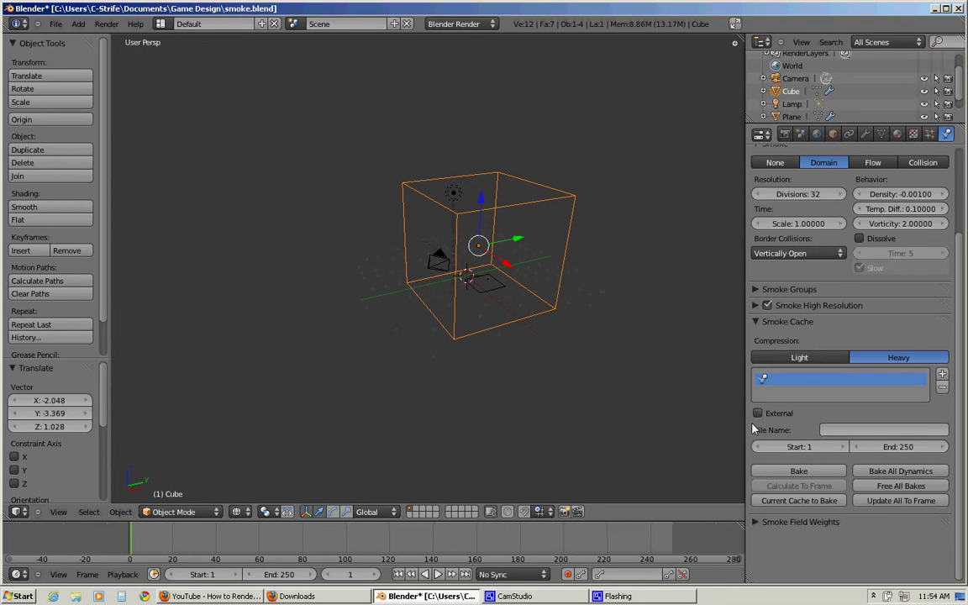
left_click(759, 522)
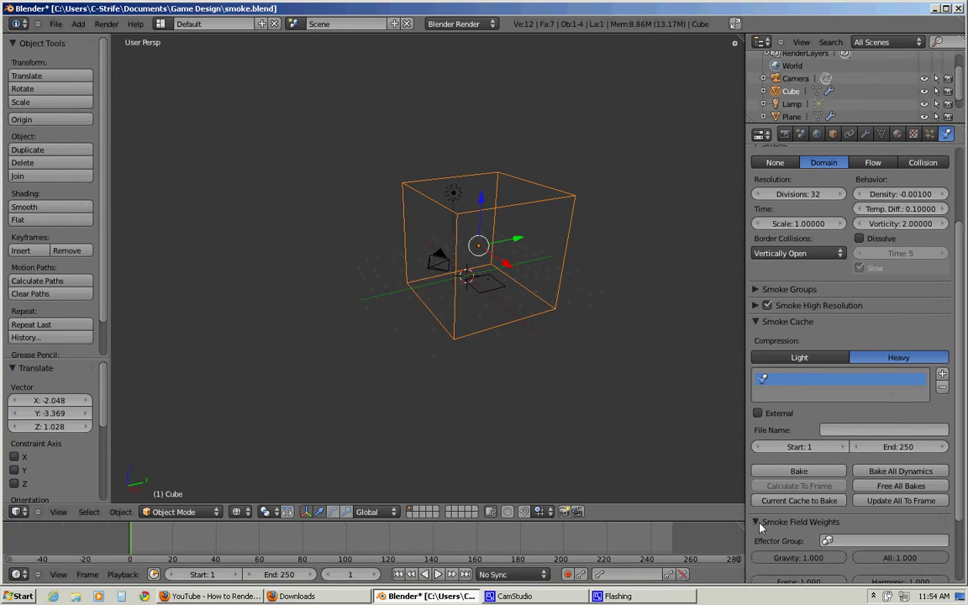
left_click(761, 520)
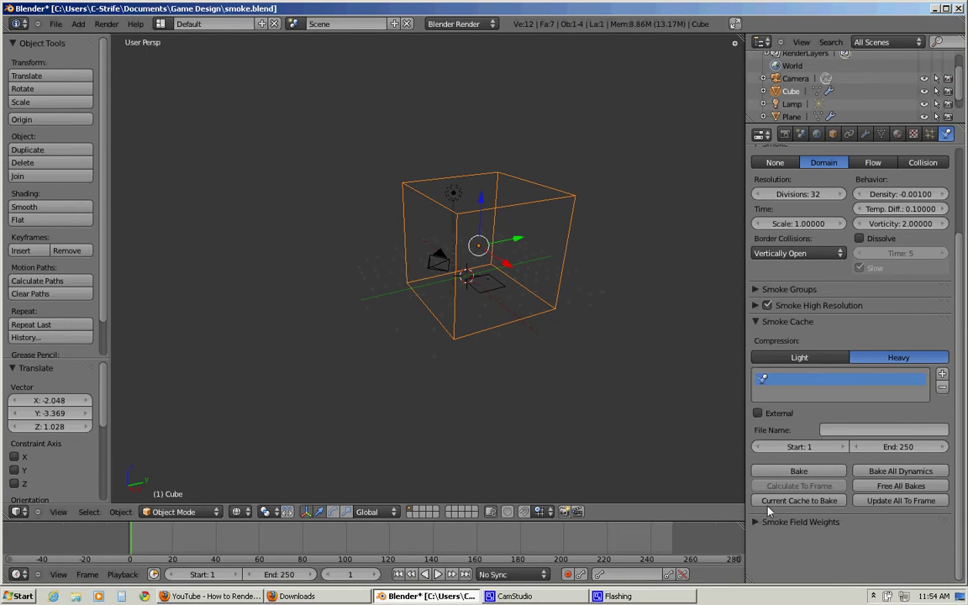
left_click(760, 290)
left_click(759, 290)
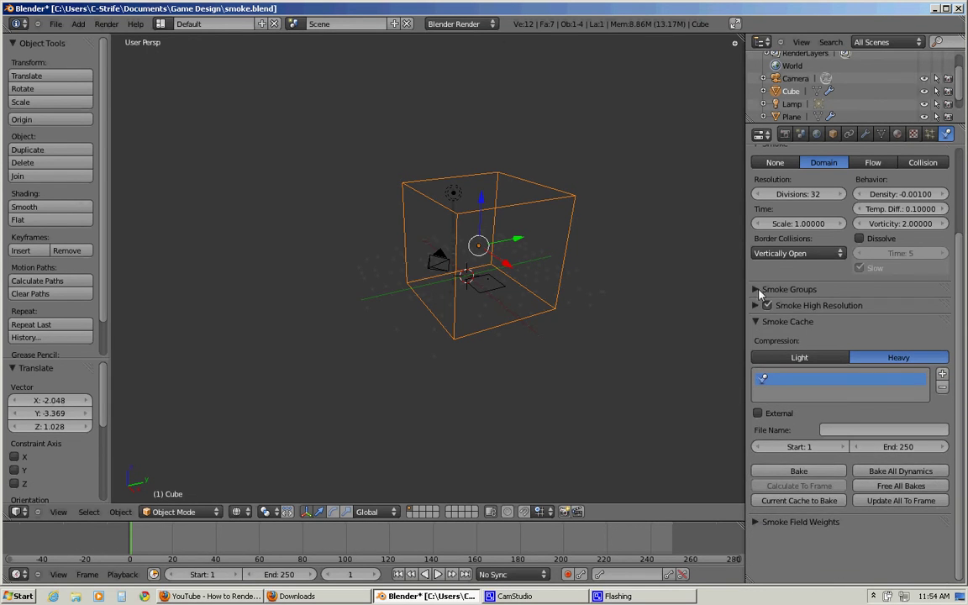
left_click(799, 471)
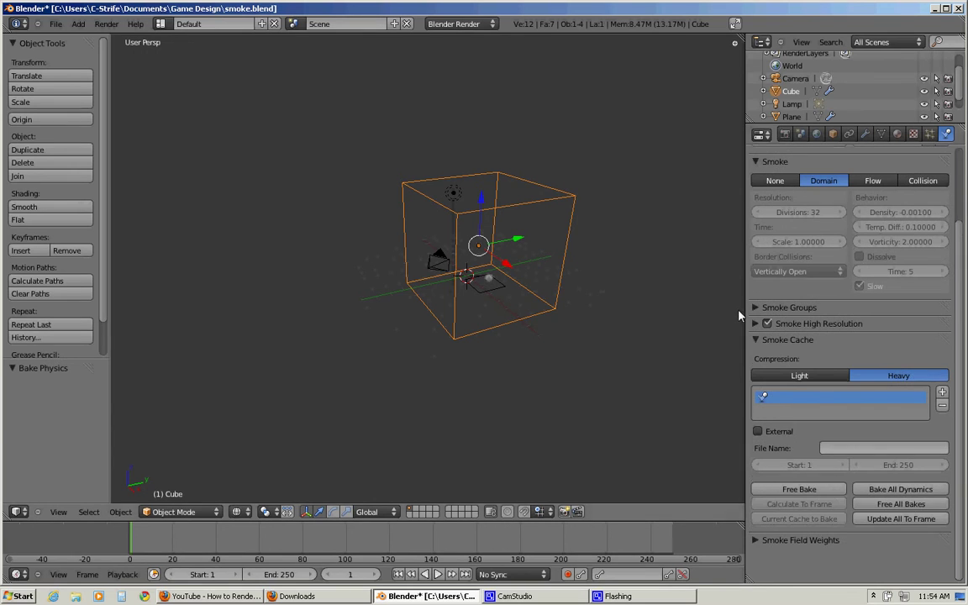
Step: Expand the cube's Smoke High Resolution settings and check them alongside the cache settings
left_click(754, 324)
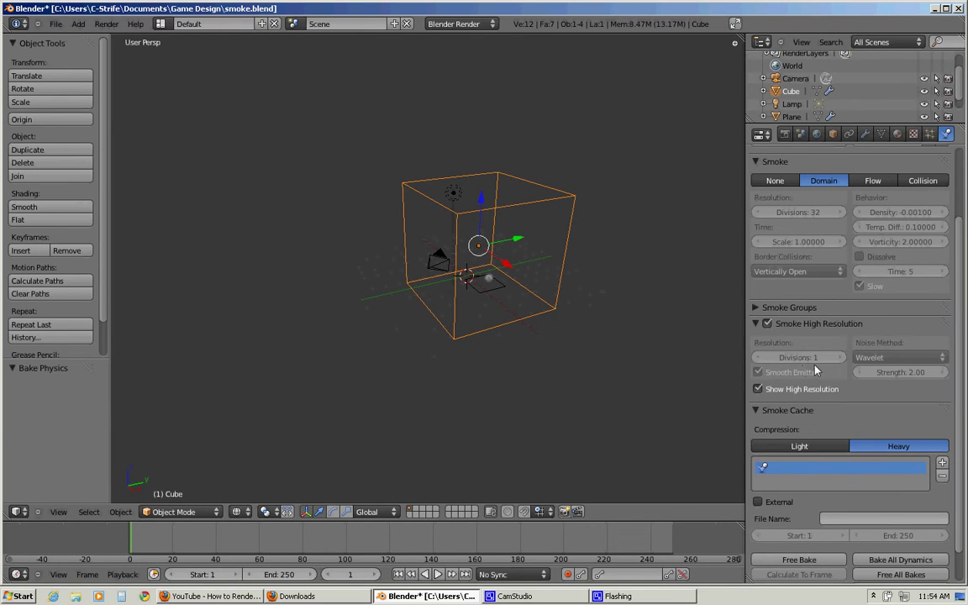
scroll(960, 296, "down", 1)
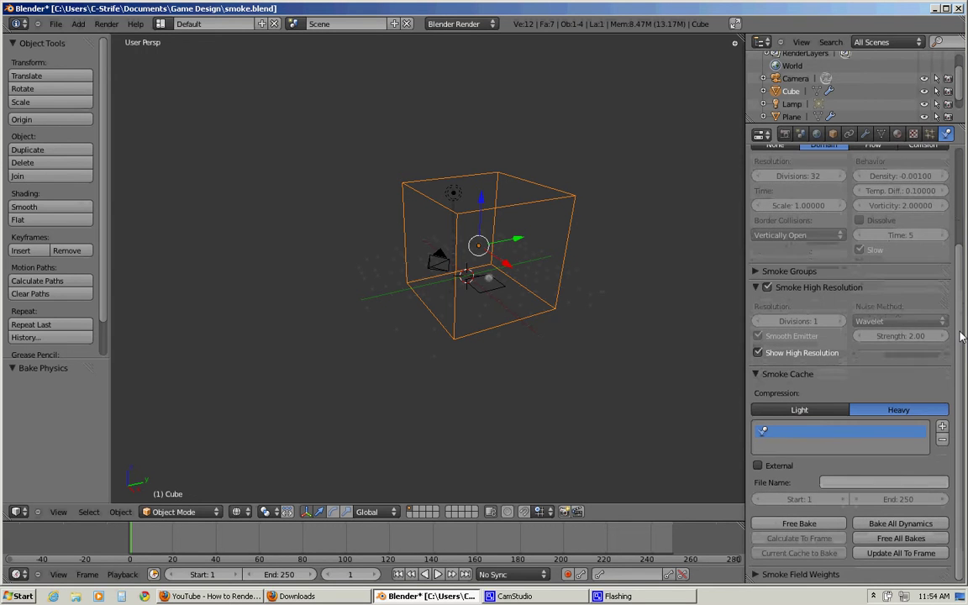
scroll(961, 336, "up", 2)
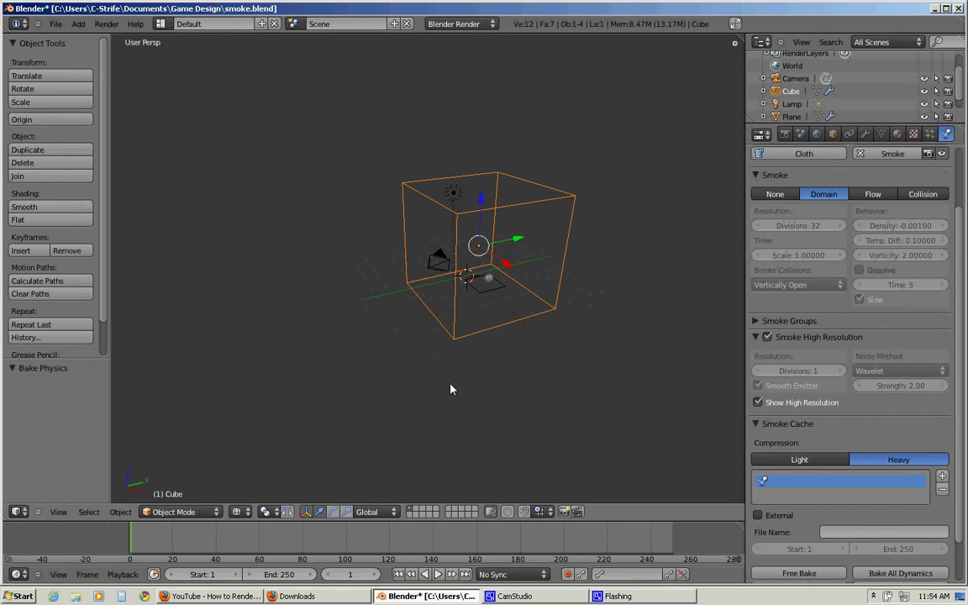
Step: Play the baked smoke, switch to the camera view and render at about frame 133, closing the render
left_click(439, 575)
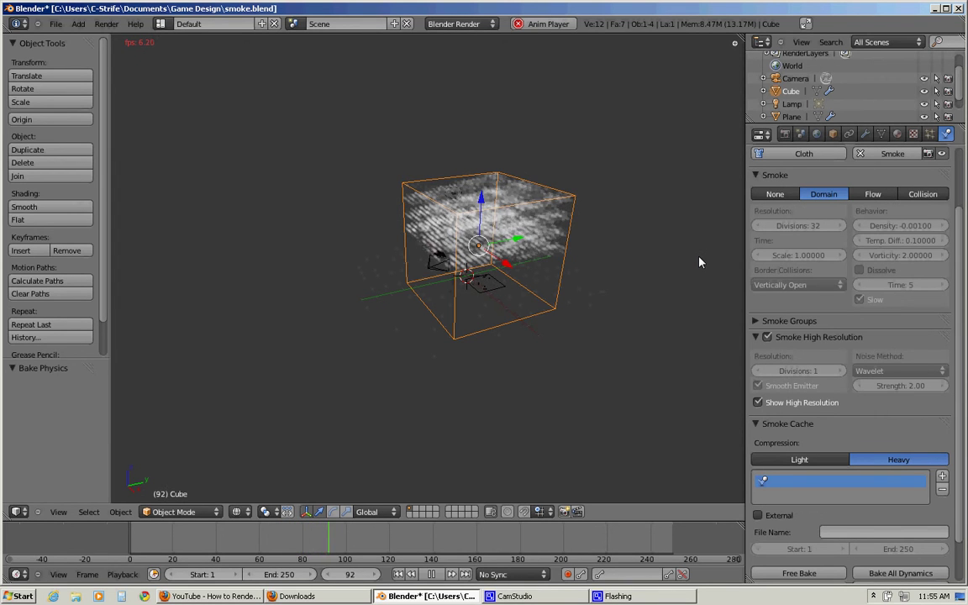
key("KP_Decimal")
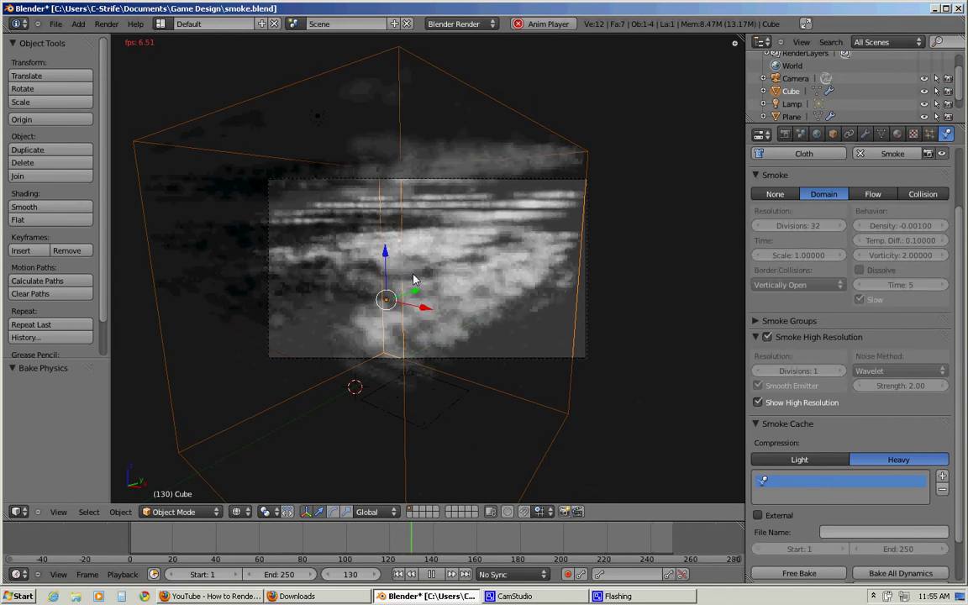
key("F12")
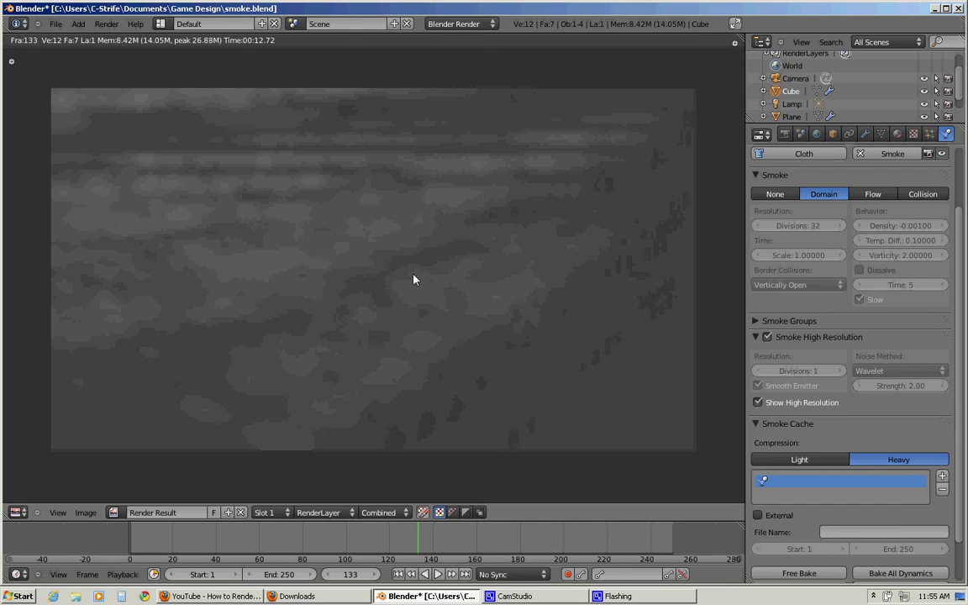
key("Escape")
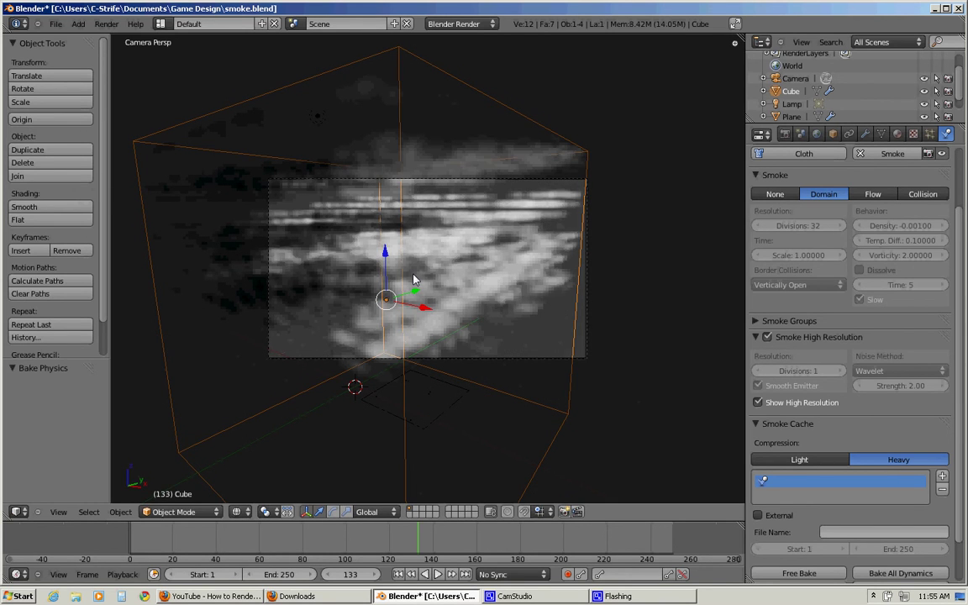
Step: Resume playback outside the camera view and examine the cube's smoke domain, high resolution and cache settings
left_click(438, 574)
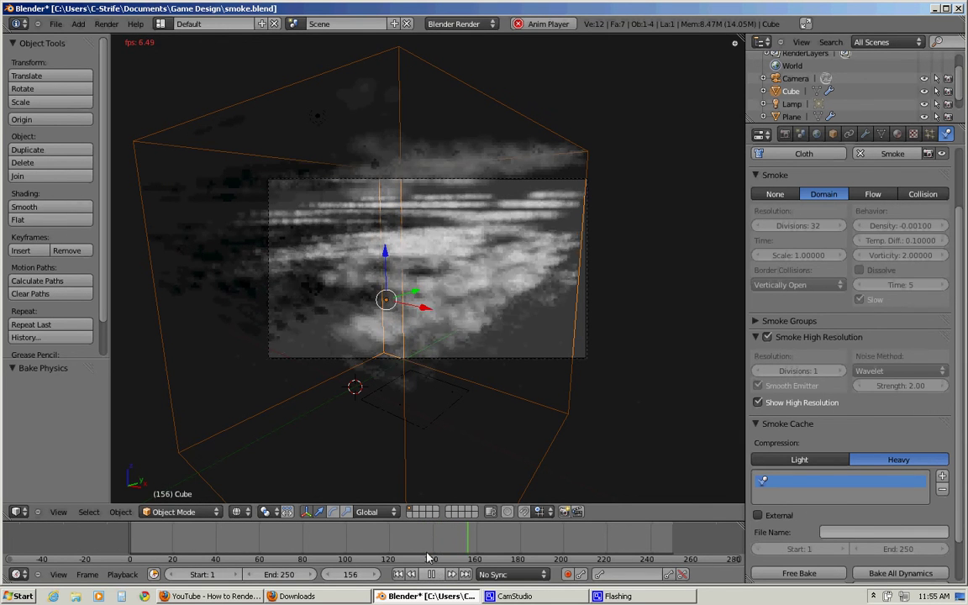
key("KP_0")
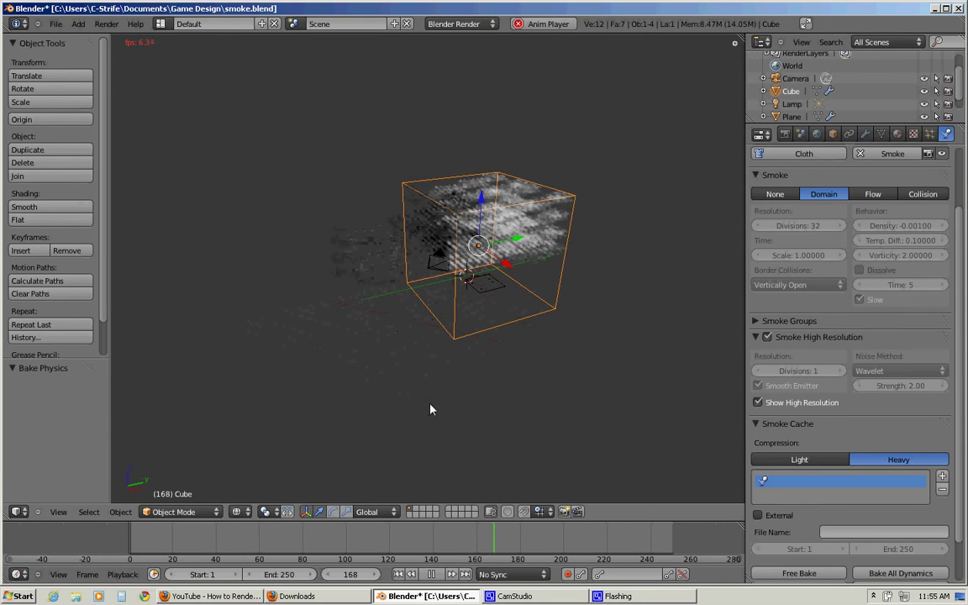
scroll(964, 263, "up", 2)
scroll(964, 263, "up", 1)
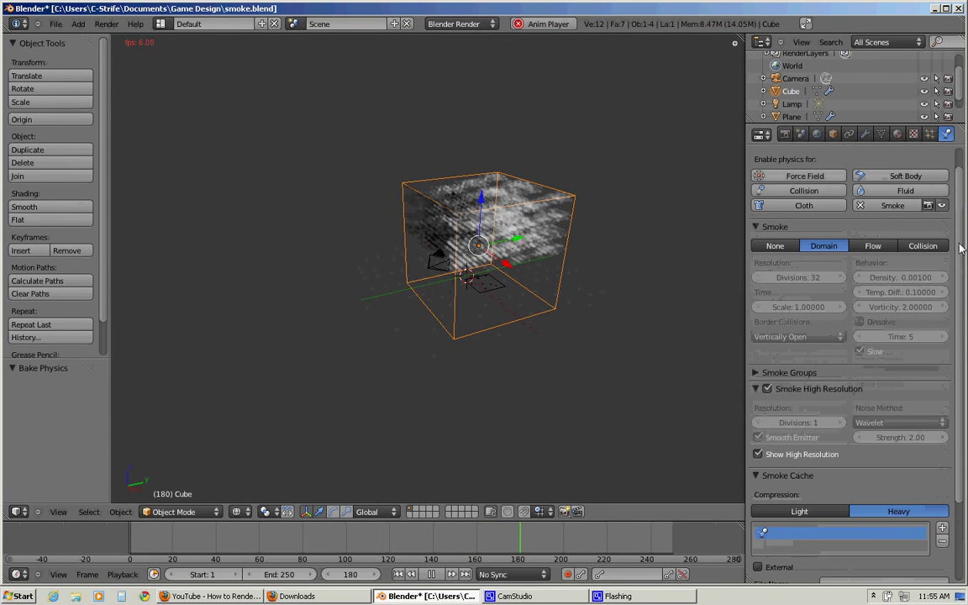
scroll(961, 196, "up", 2)
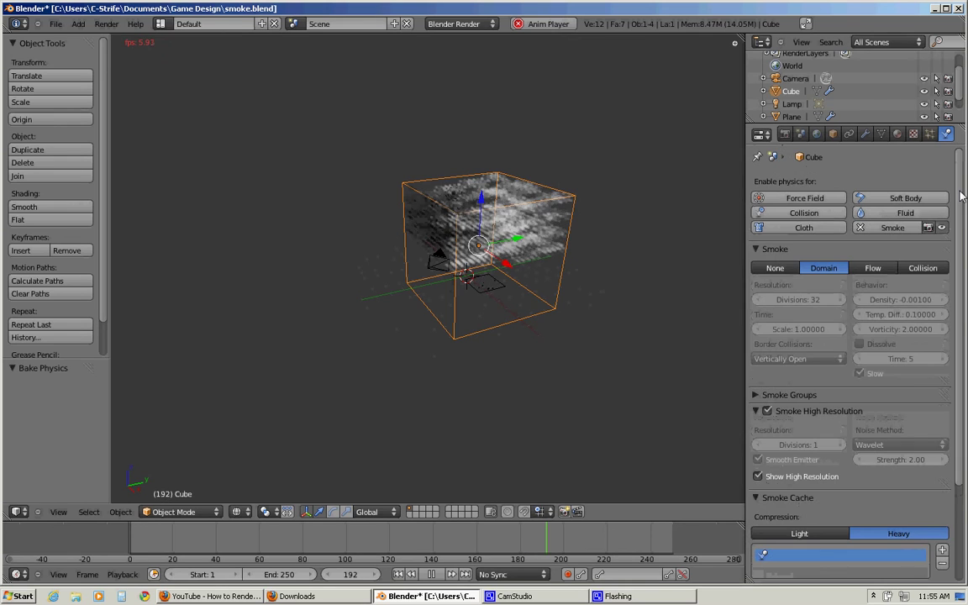
scroll(896, 407, "down", 4)
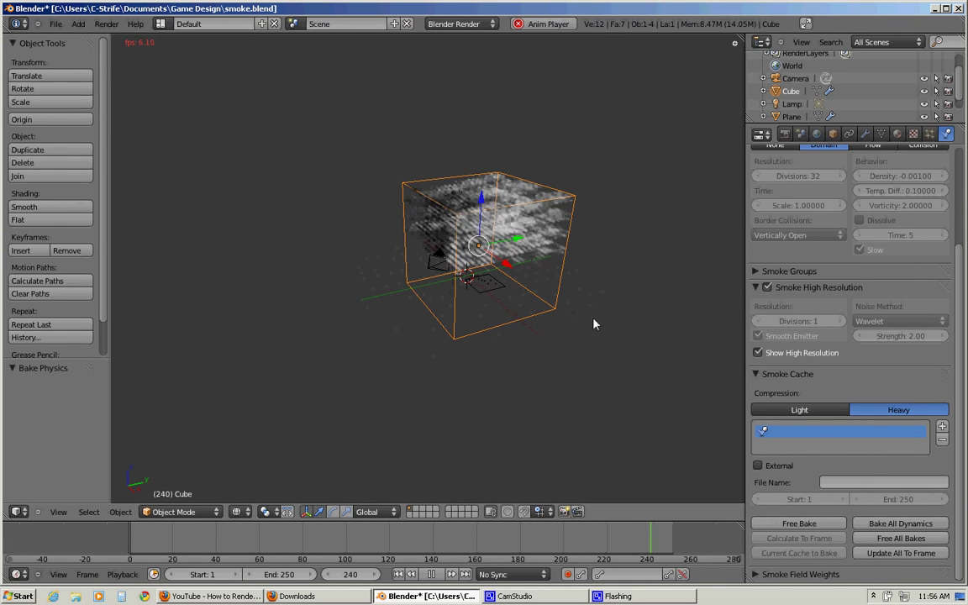
scroll(955, 191, "up", 2)
scroll(955, 190, "up", 5)
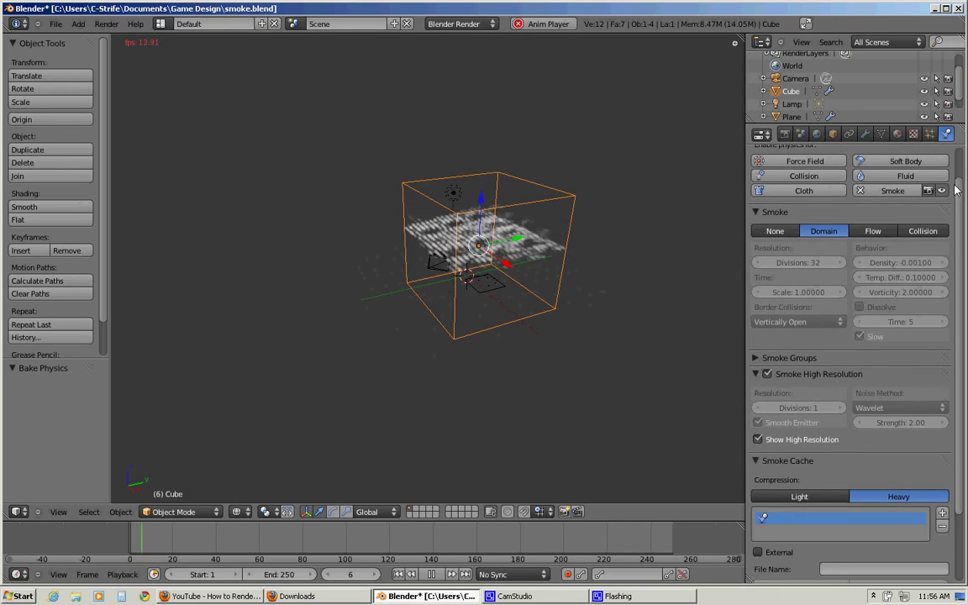
scroll(965, 303, "up", 2)
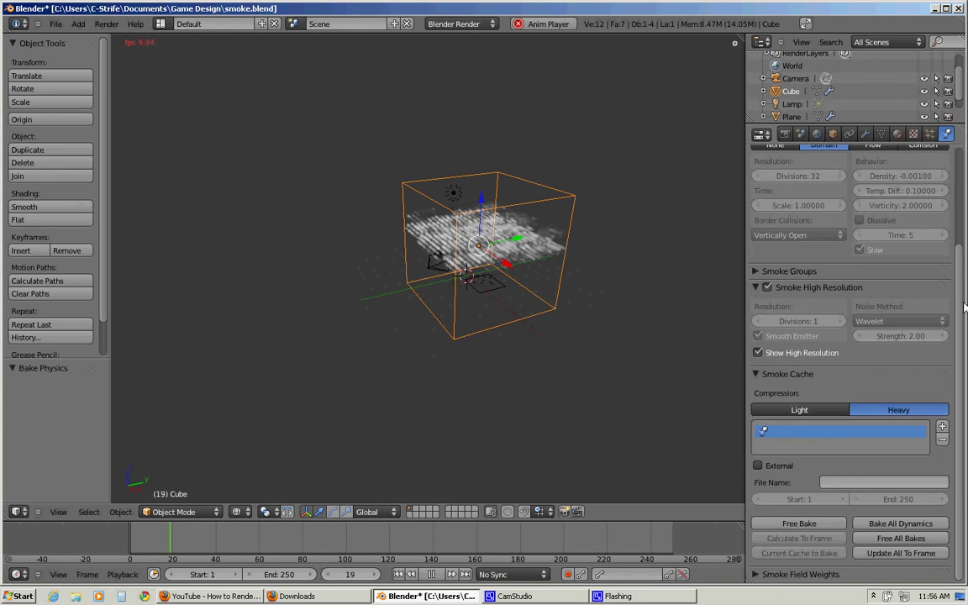
scroll(965, 231, "up", 2)
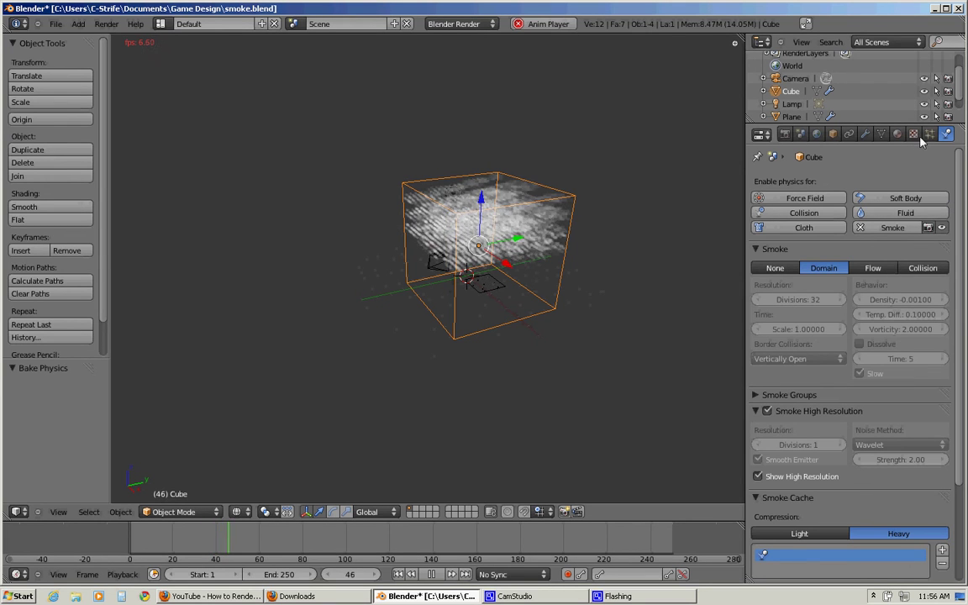
Step: Review the cube's volume material and its voxel data texture, including the texture's influence settings
left_click(899, 135)
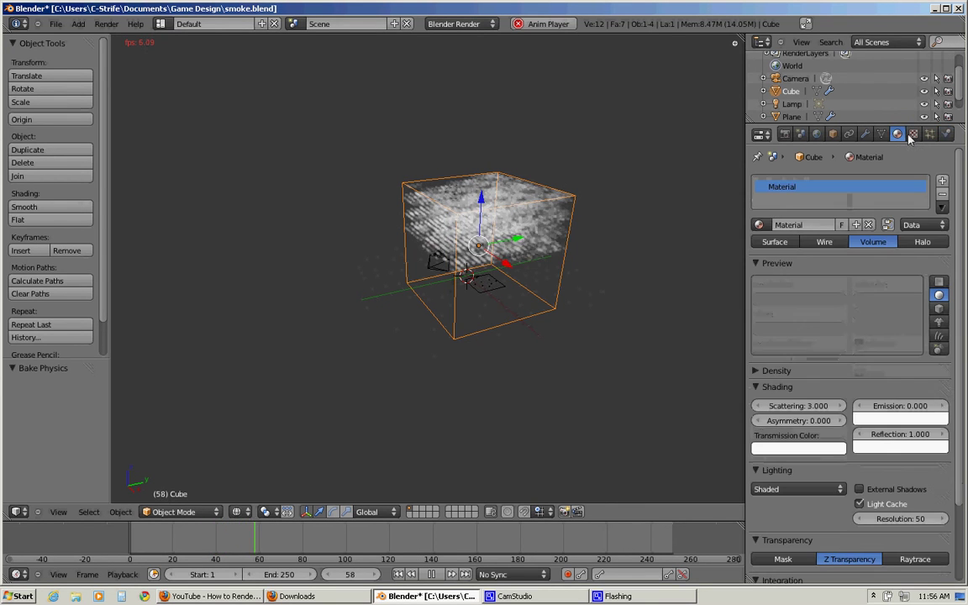
left_click(913, 135)
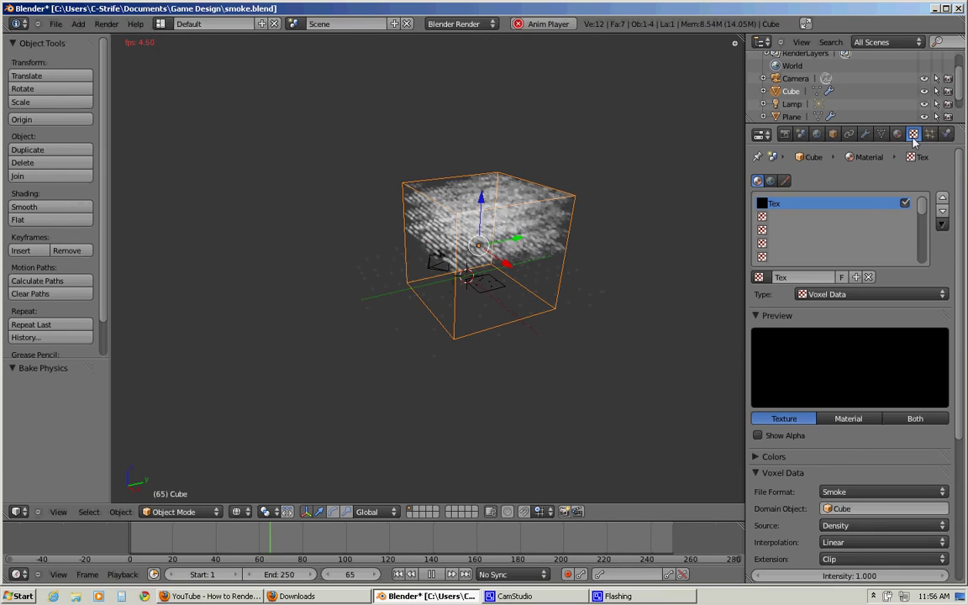
scroll(924, 420, "down", 3)
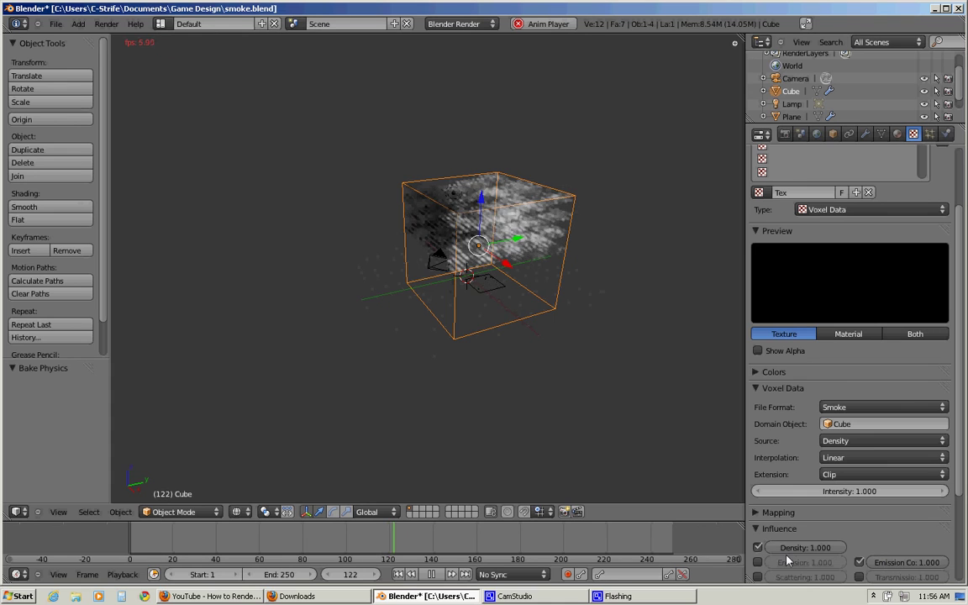
scroll(958, 395, "down", 3)
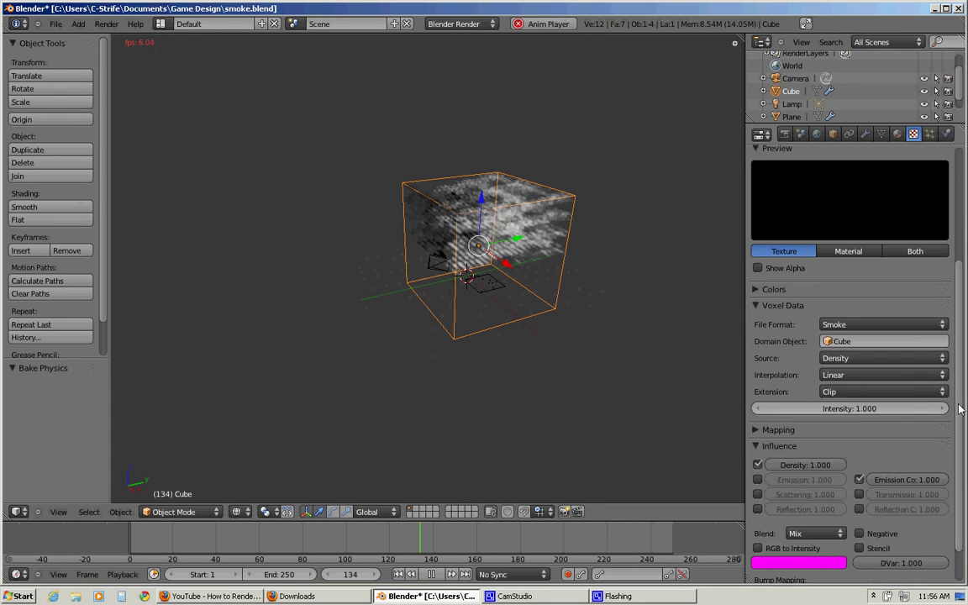
scroll(959, 411, "down", 2)
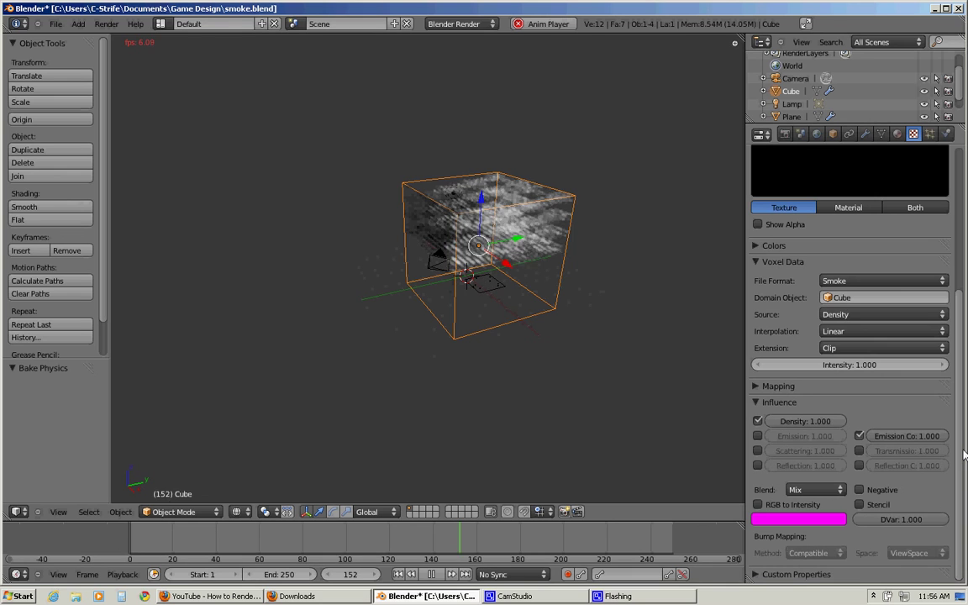
Step: Review the plane's smoke flow physics and its Smoke particle system settings
left_click(946, 134)
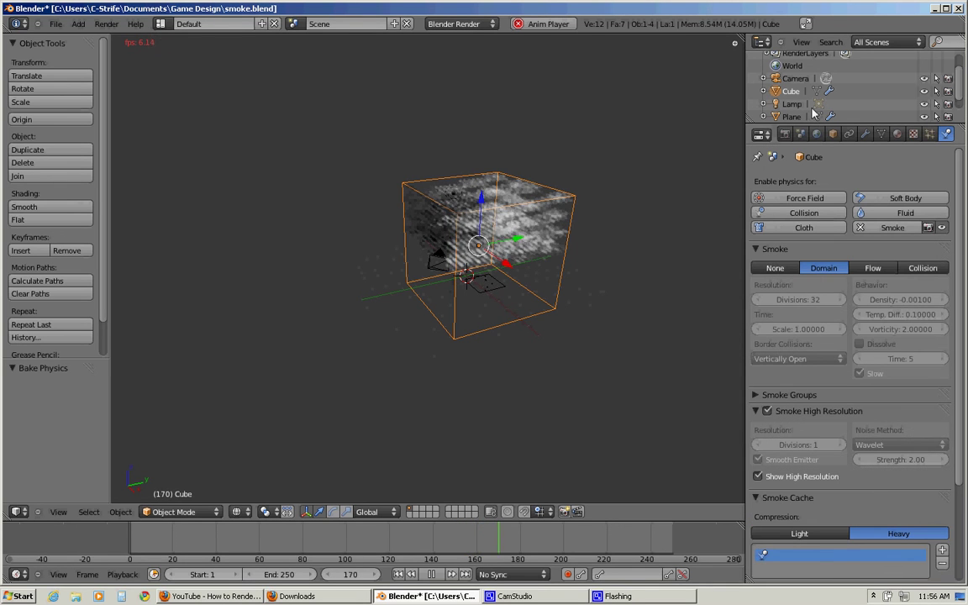
left_click(792, 117)
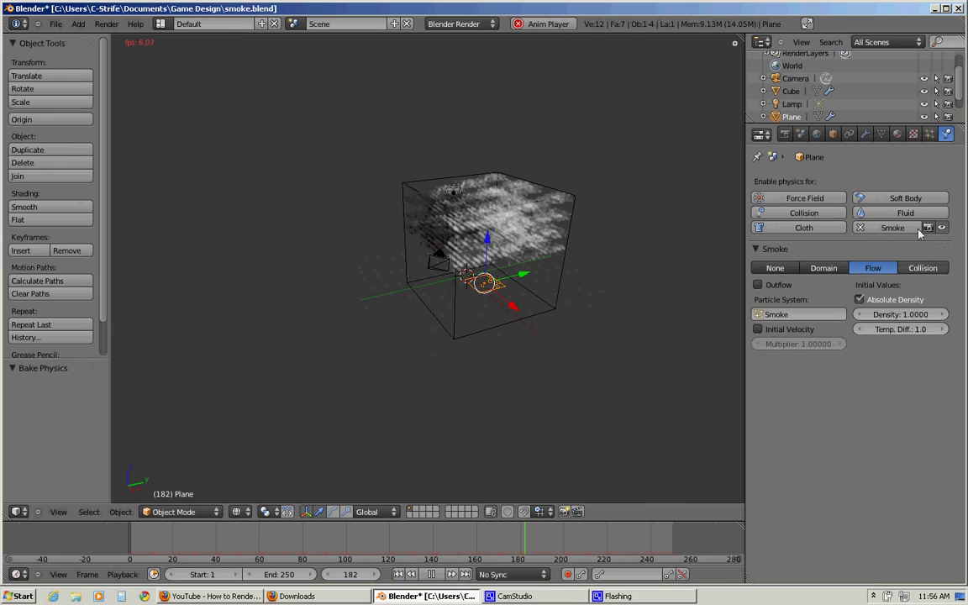
left_click(930, 135)
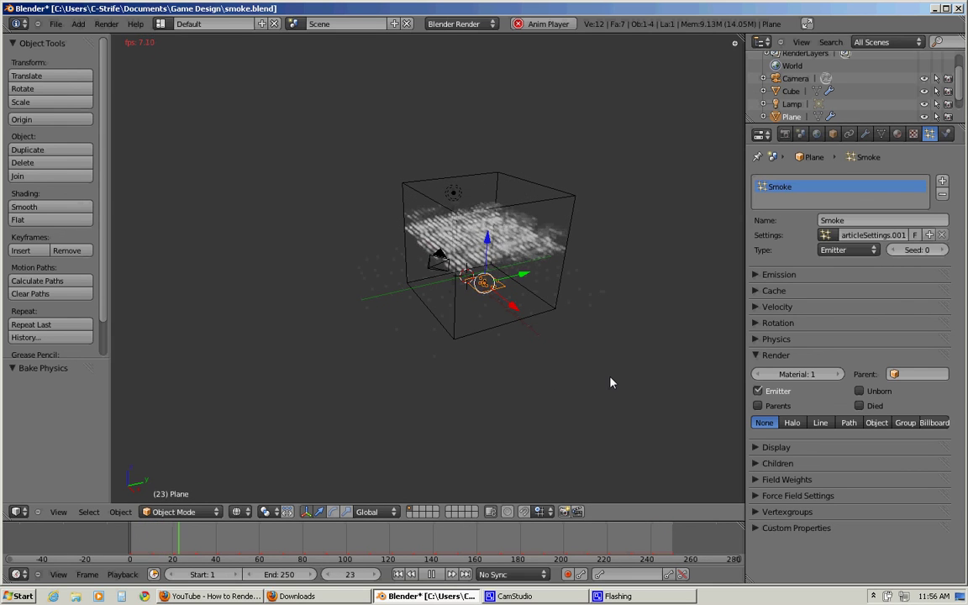
mouse_move(533, 597)
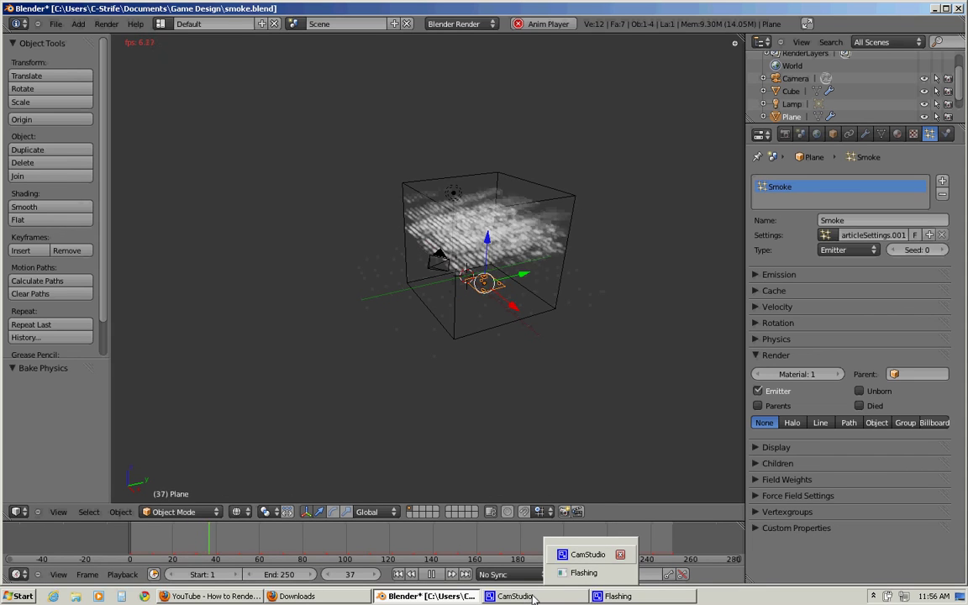